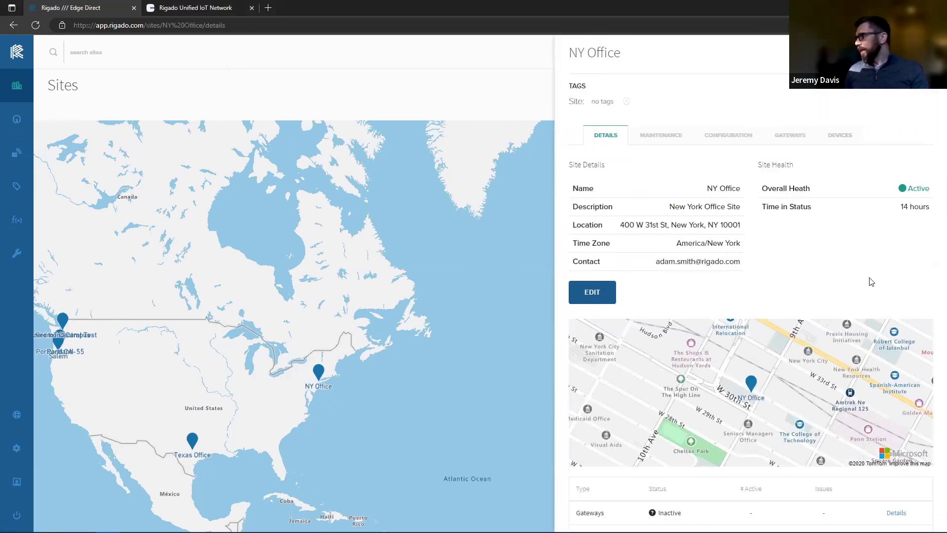
Close the NY Office details and show the list of sites as a table.
{"action": "left_click", "coordinate": [375, 101]}
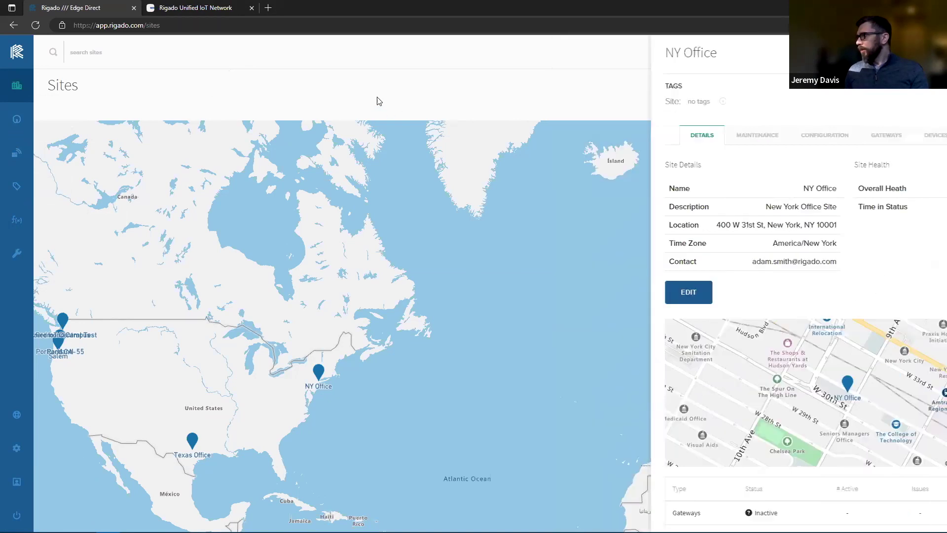
{"action": "left_click", "coordinate": [851, 112]}
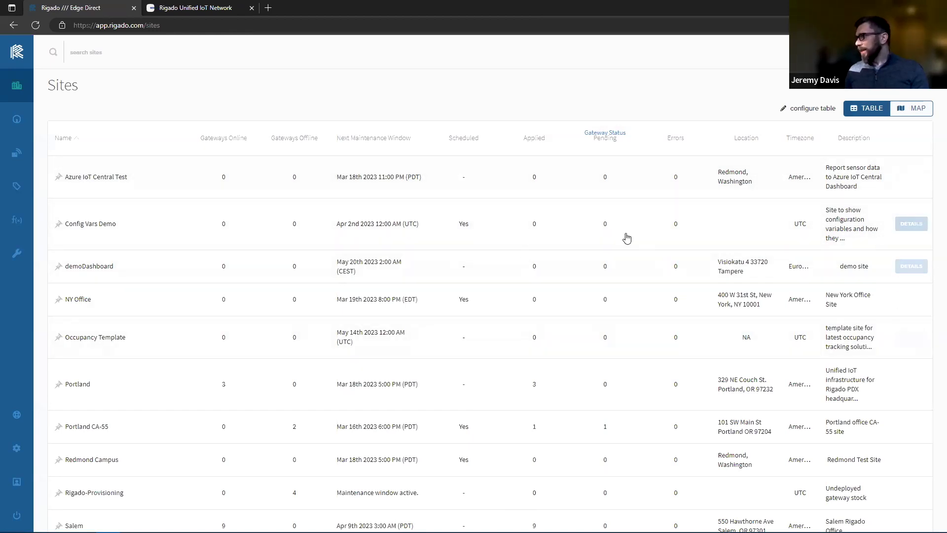
{"action": "scroll", "coordinate": [775, 237], "scroll_direction": "down", "scroll_amount": 1}
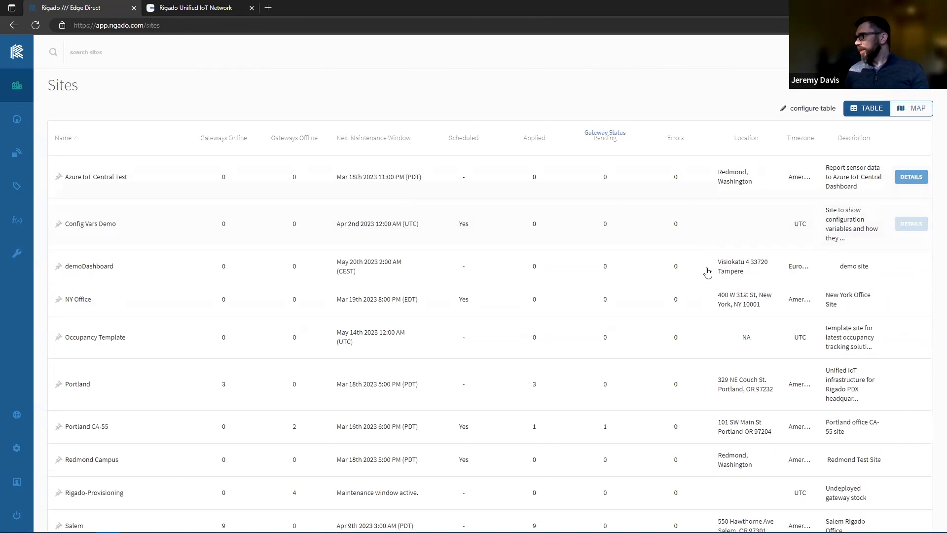
{"action": "scroll", "coordinate": [117, 429], "scroll_direction": "down", "scroll_amount": 1}
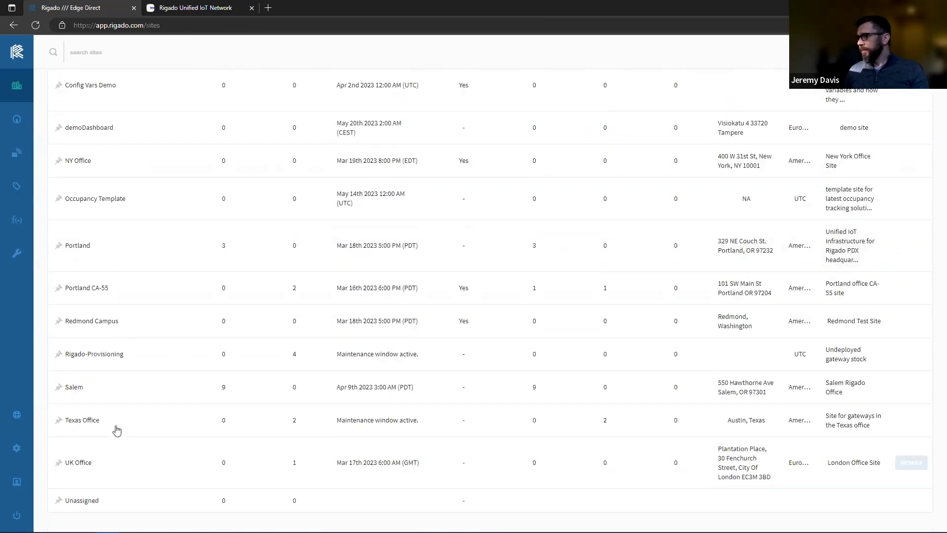
Open the Salem site and review its site details, component statuses and health issues.
{"action": "left_click", "coordinate": [127, 387]}
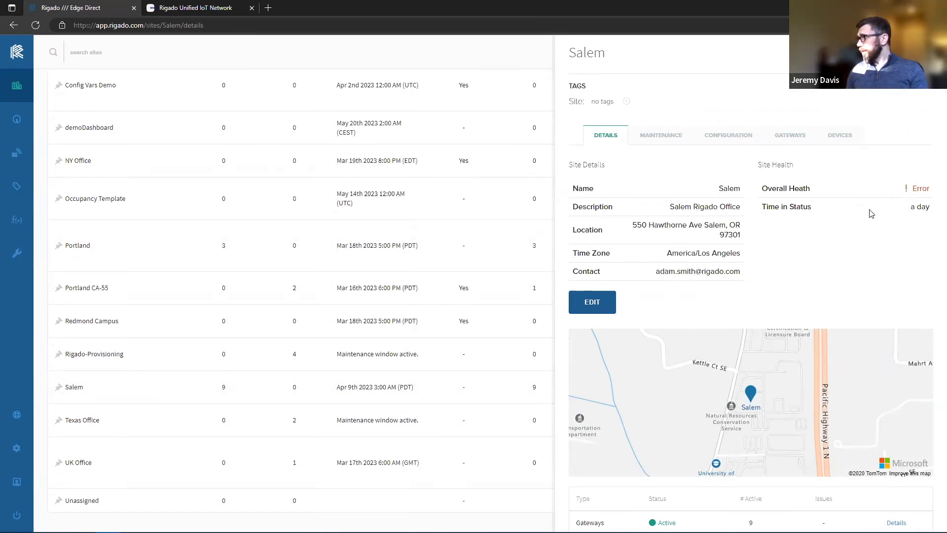
{"action": "scroll", "coordinate": [799, 264], "scroll_direction": "down", "scroll_amount": 6}
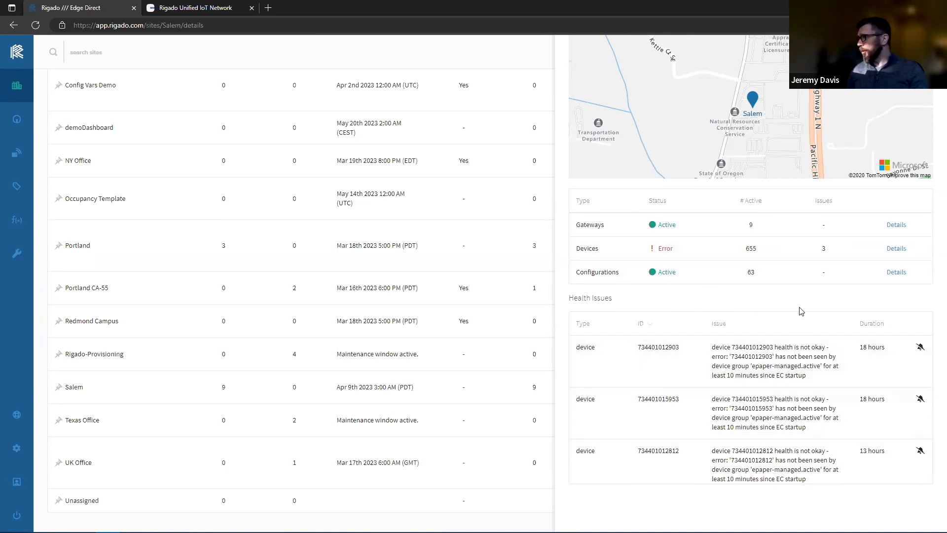
{"action": "scroll", "coordinate": [790, 311], "scroll_direction": "up", "scroll_amount": 5}
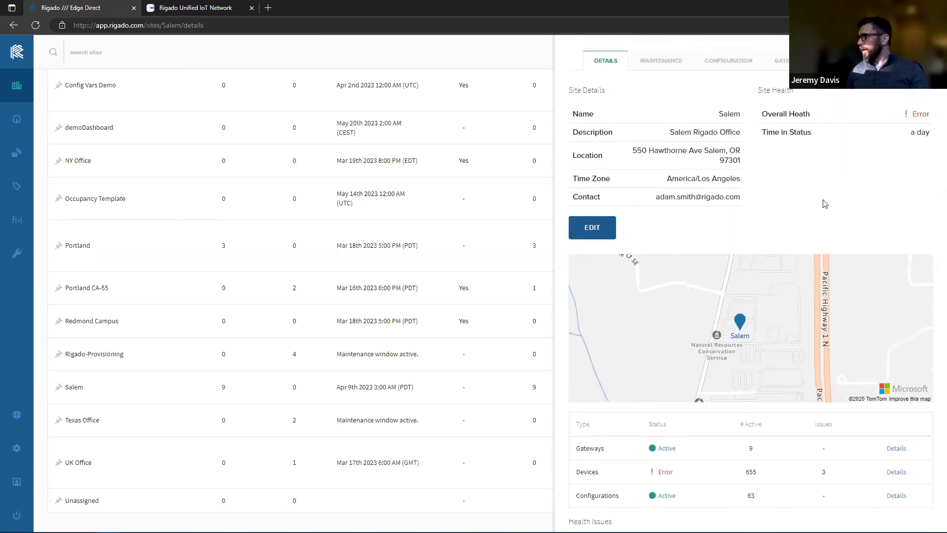
Open Salem's maintenance window for editing and check the available repeat intervals.
{"action": "left_click", "coordinate": [662, 62]}
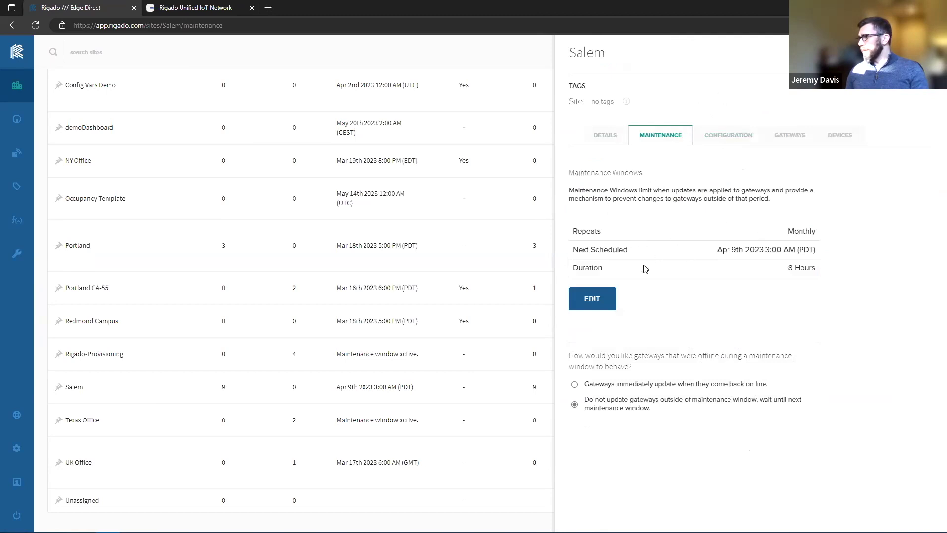
{"action": "left_click", "coordinate": [593, 302]}
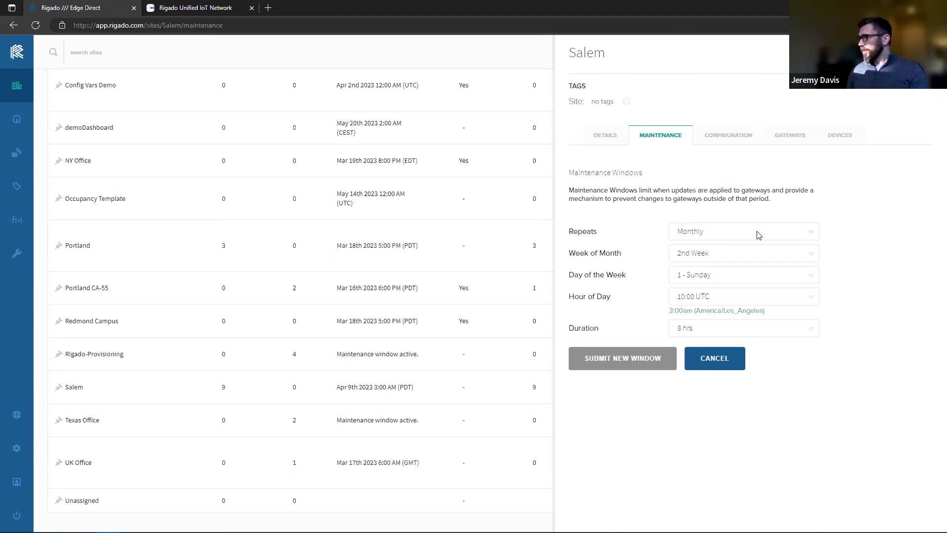
{"action": "left_click", "coordinate": [721, 231]}
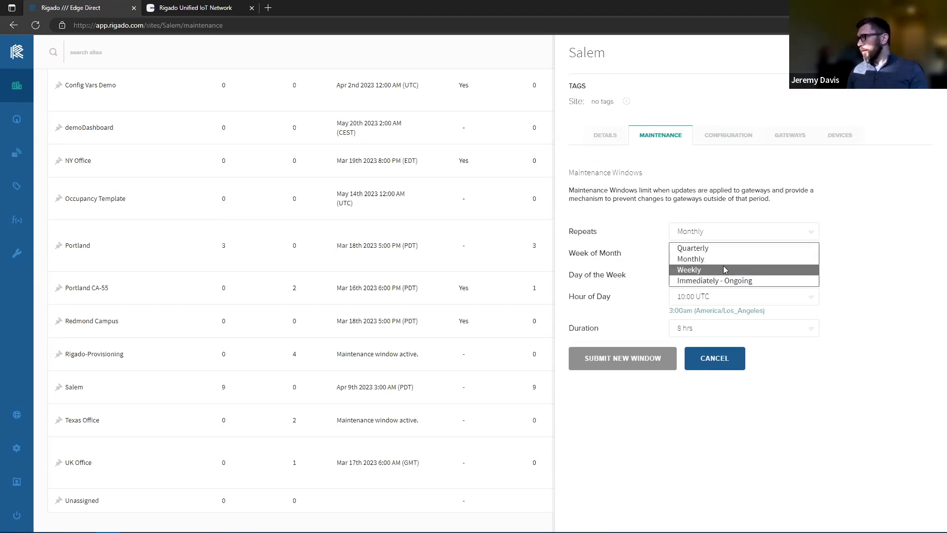
{"action": "left_click", "coordinate": [846, 241]}
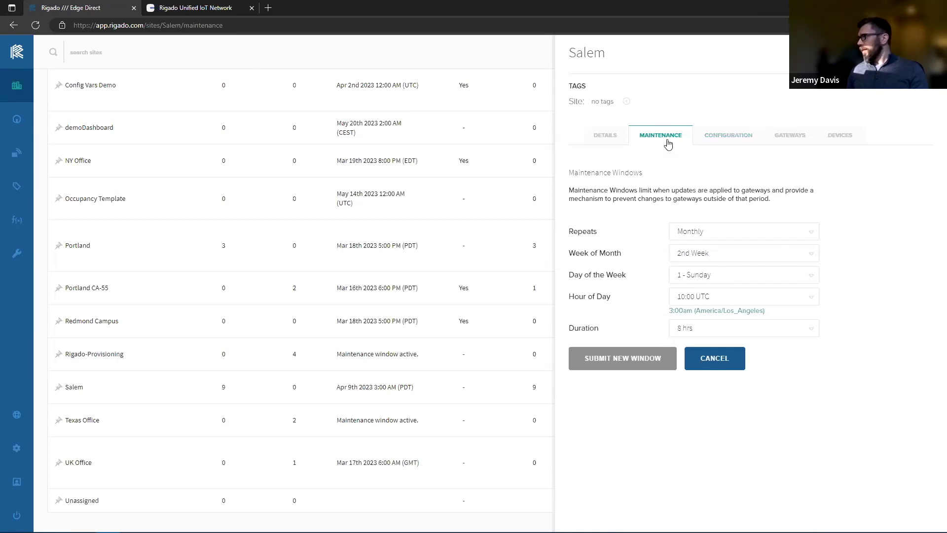
Open the Salem site's configuration overview and look through its sections.
{"action": "left_click", "coordinate": [726, 142]}
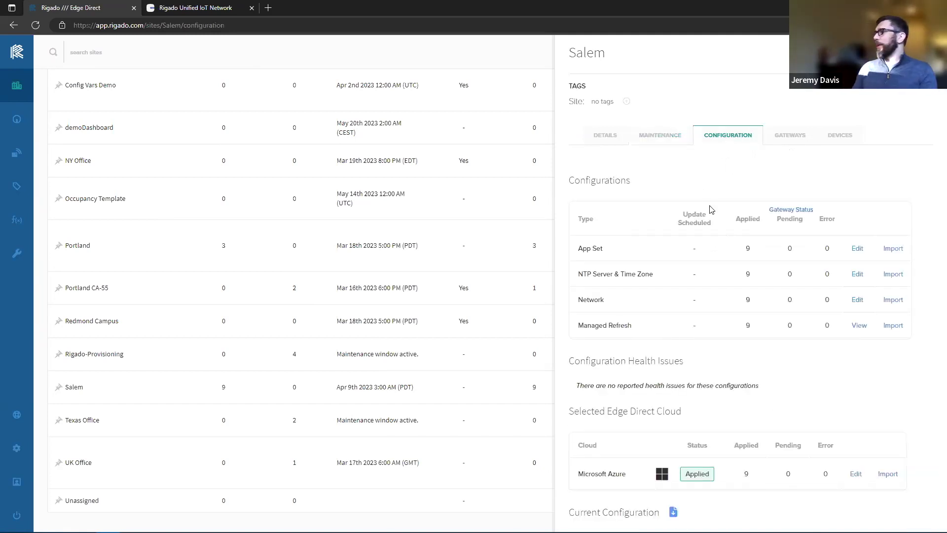
{"action": "scroll", "coordinate": [709, 217], "scroll_direction": "down", "scroll_amount": 2}
{"action": "scroll", "coordinate": [811, 216], "scroll_direction": "up", "scroll_amount": 2}
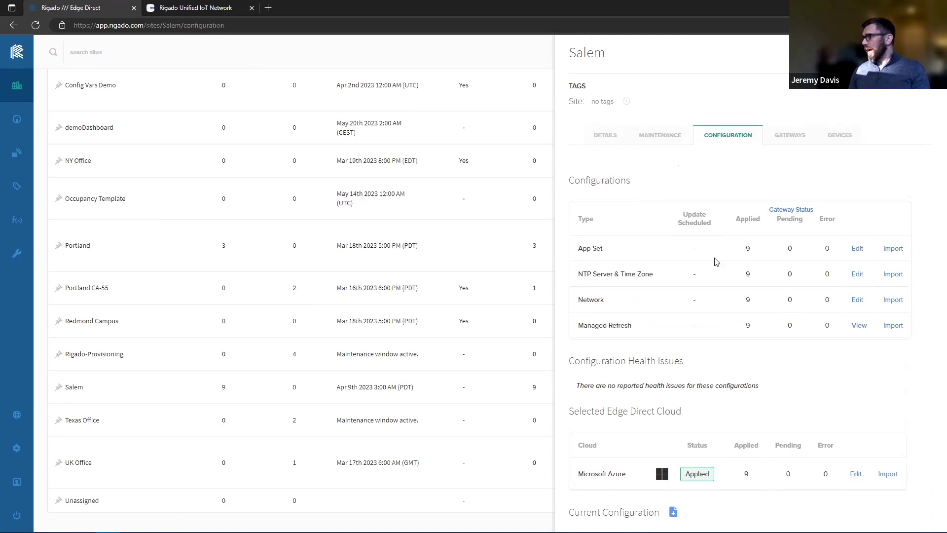
Examine Salem's App Set recipes and desired configuration, and return to the configurations overview.
{"action": "left_click", "coordinate": [855, 254]}
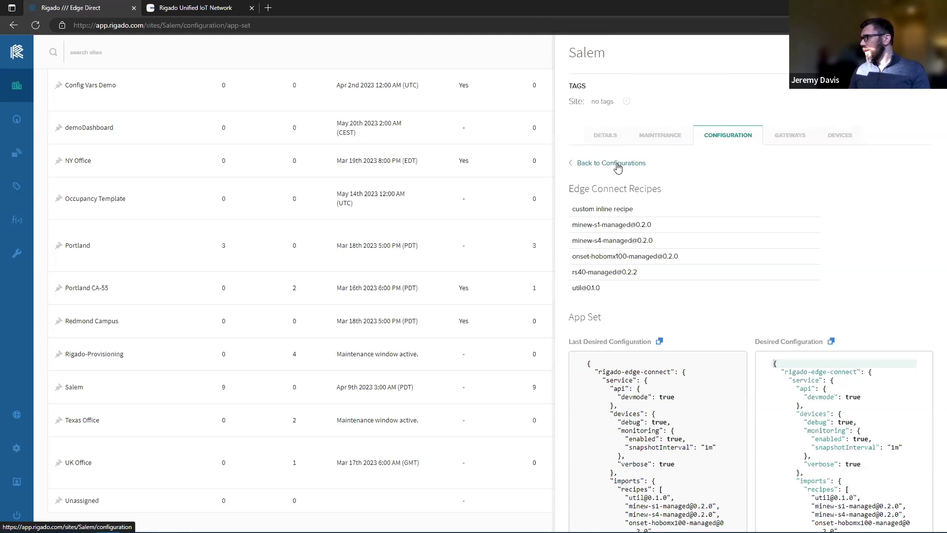
{"action": "scroll", "coordinate": [814, 340], "scroll_direction": "down", "scroll_amount": 2}
{"action": "scroll", "coordinate": [814, 340], "scroll_direction": "down", "scroll_amount": 10}
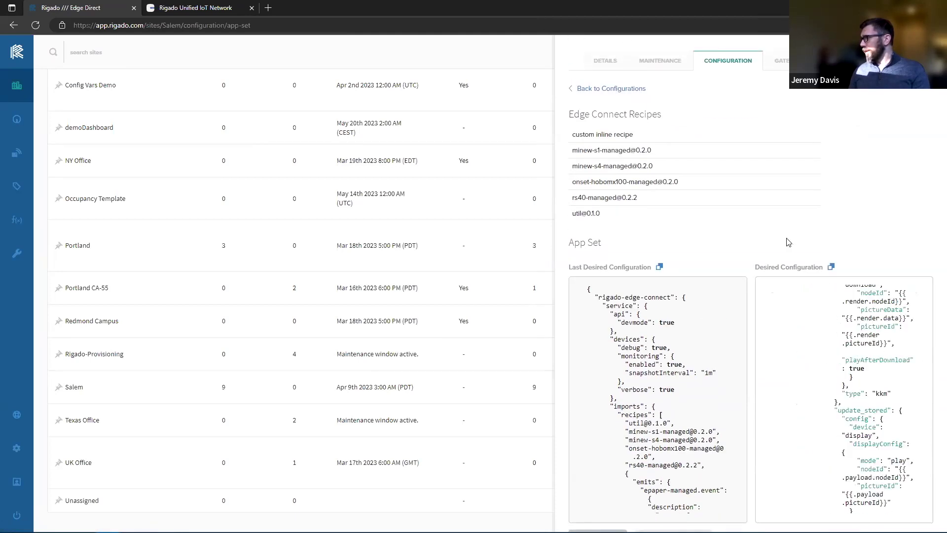
{"action": "scroll", "coordinate": [788, 242], "scroll_direction": "down", "scroll_amount": 2}
{"action": "scroll", "coordinate": [714, 151], "scroll_direction": "up", "scroll_amount": 4}
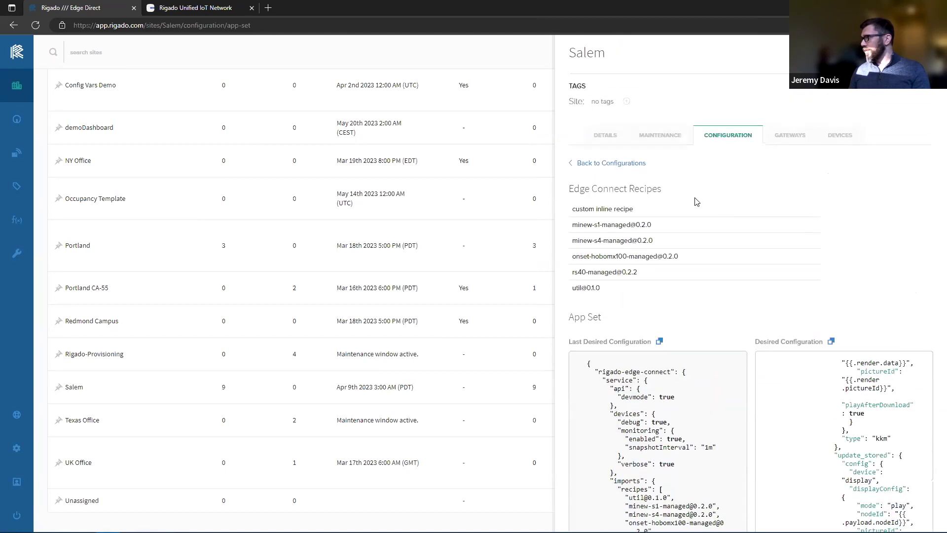
{"action": "left_click", "coordinate": [607, 163]}
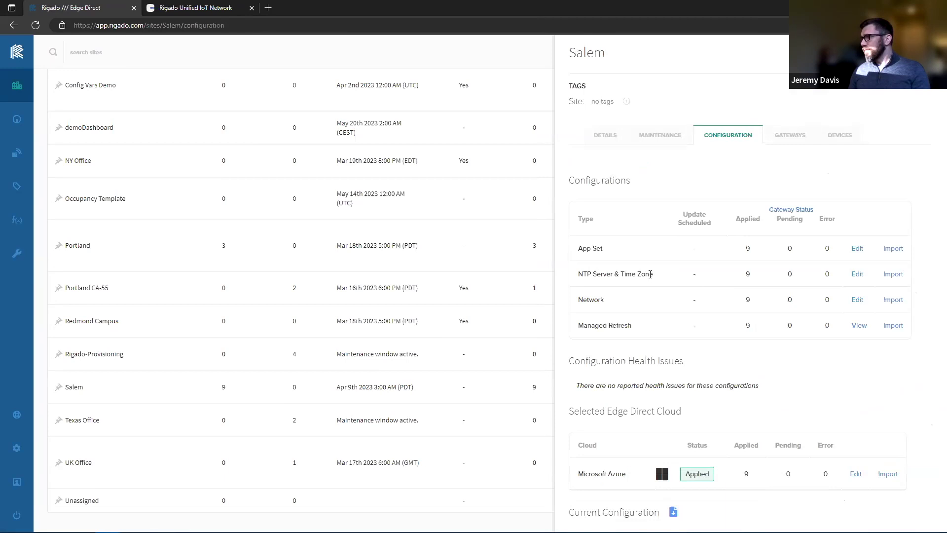
Open Salem's Network configuration for editing and review its wireless, Ethernet and cellular connection settings.
{"action": "scroll", "coordinate": [674, 282], "scroll_direction": "down", "scroll_amount": 2}
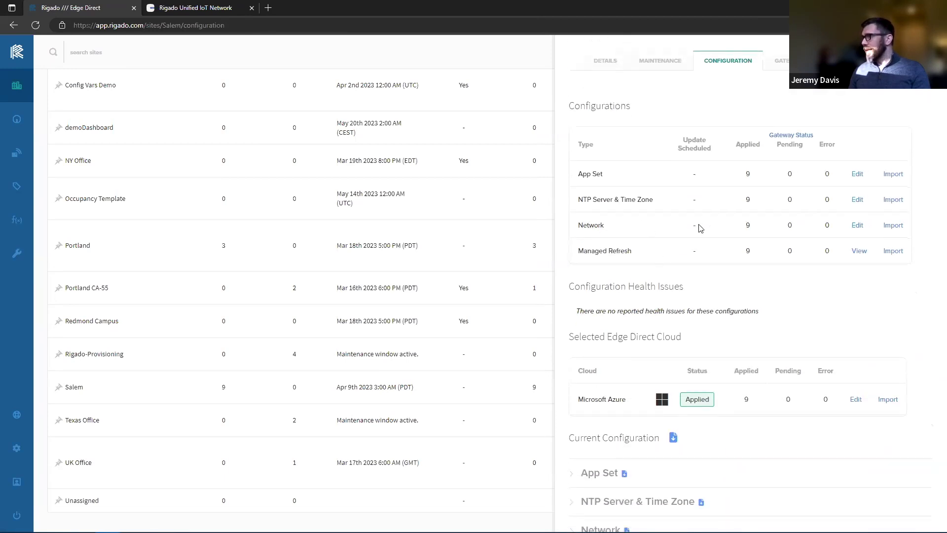
{"action": "left_click", "coordinate": [862, 228]}
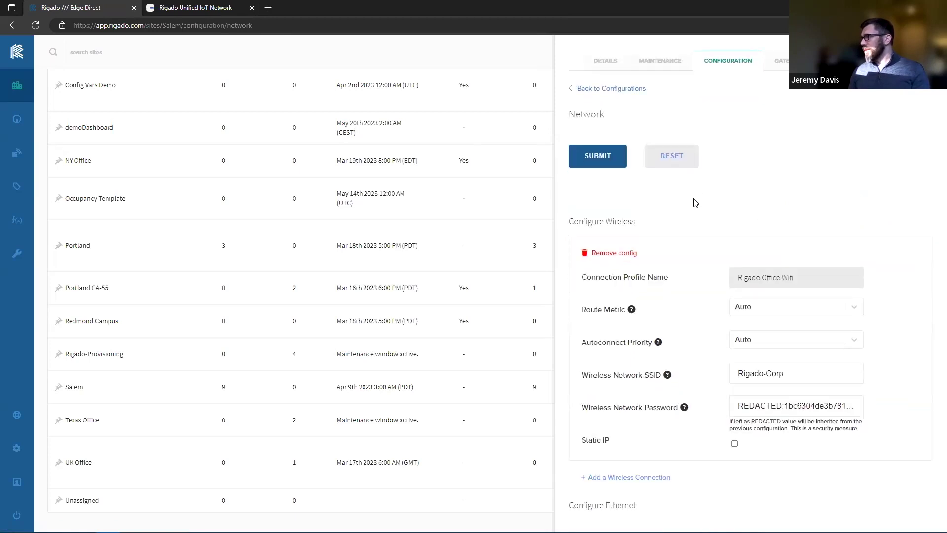
{"action": "scroll", "coordinate": [696, 202], "scroll_direction": "down", "scroll_amount": 2}
{"action": "scroll", "coordinate": [682, 136], "scroll_direction": "down", "scroll_amount": 2}
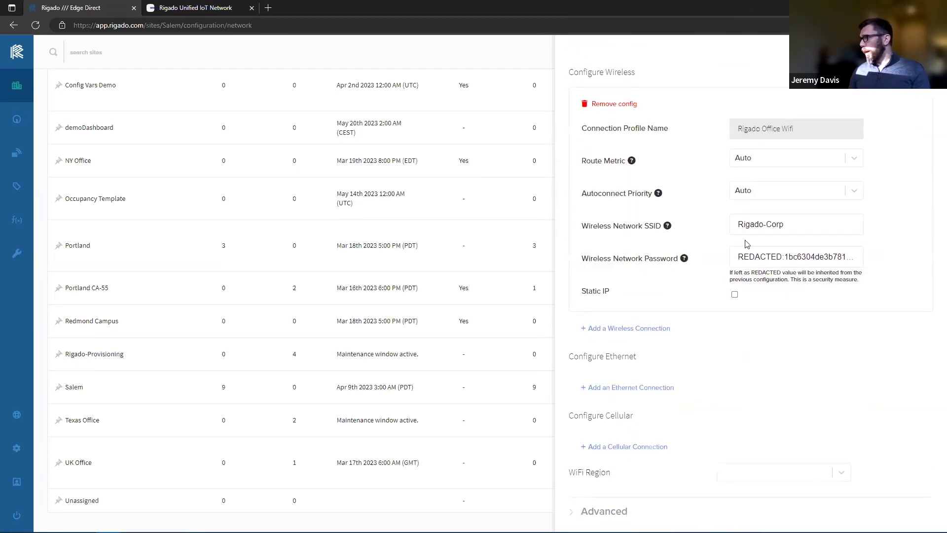
{"action": "scroll", "coordinate": [684, 122], "scroll_direction": "up", "scroll_amount": 2}
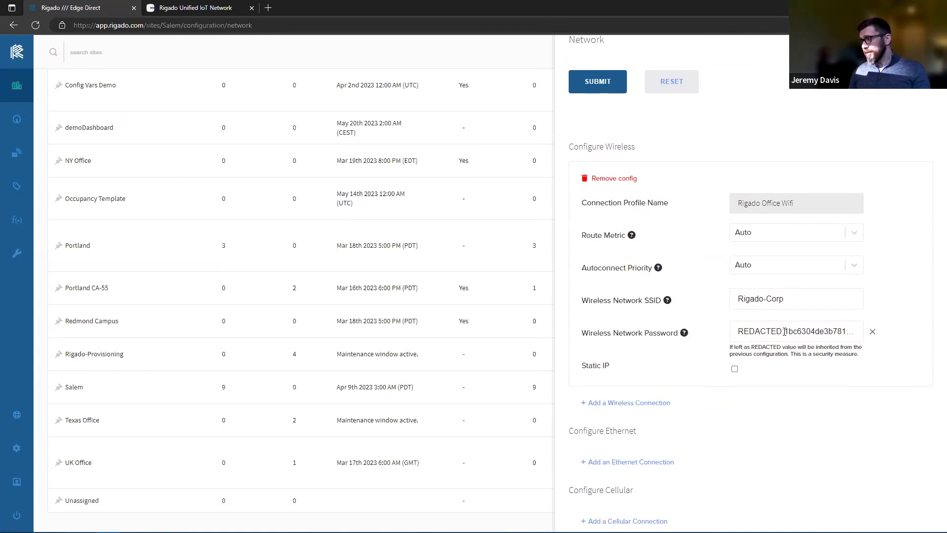
{"action": "scroll", "coordinate": [710, 416], "scroll_direction": "down", "scroll_amount": 3}
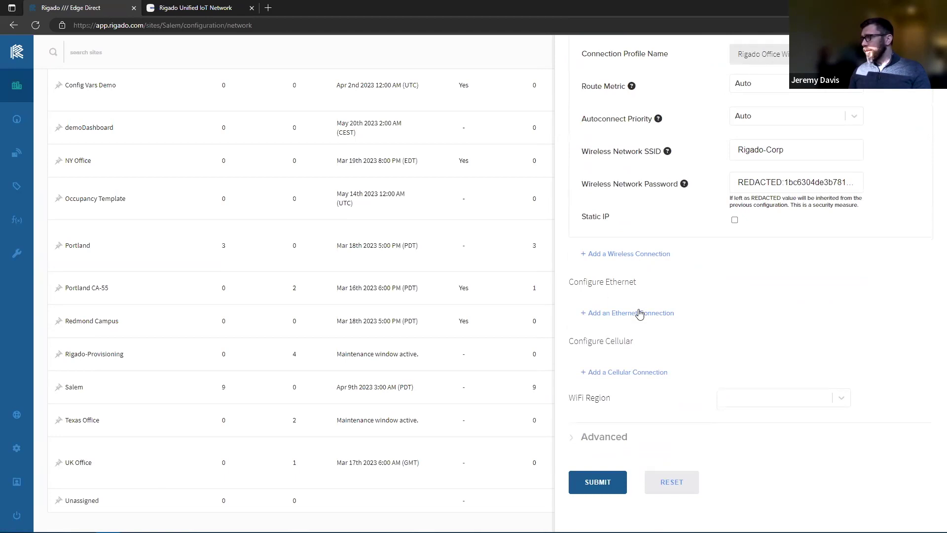
Try adding an Ethernet connection with Static IP enabled and remove its configuration again.
{"action": "left_click", "coordinate": [640, 312]}
{"action": "scroll", "coordinate": [721, 271], "scroll_direction": "down", "scroll_amount": 2}
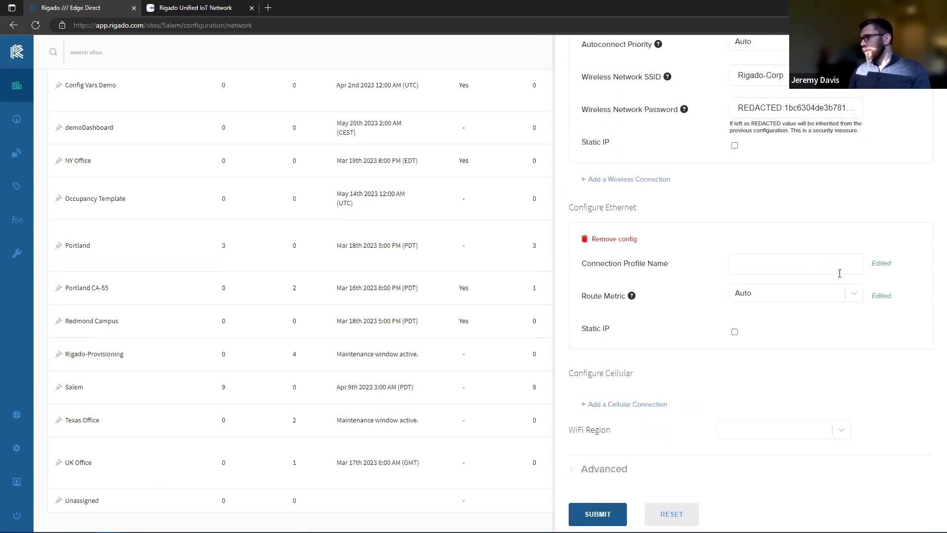
{"action": "left_click", "coordinate": [735, 332]}
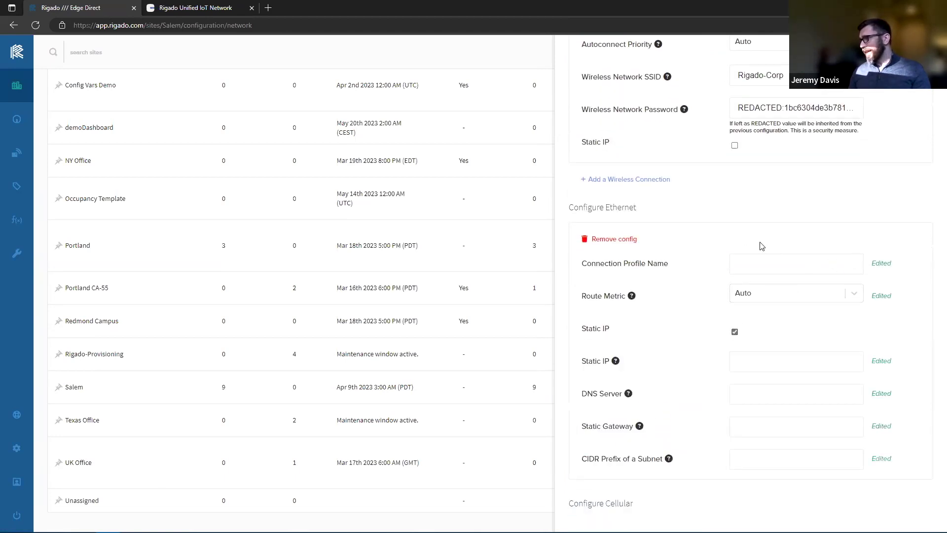
{"action": "left_click", "coordinate": [611, 240]}
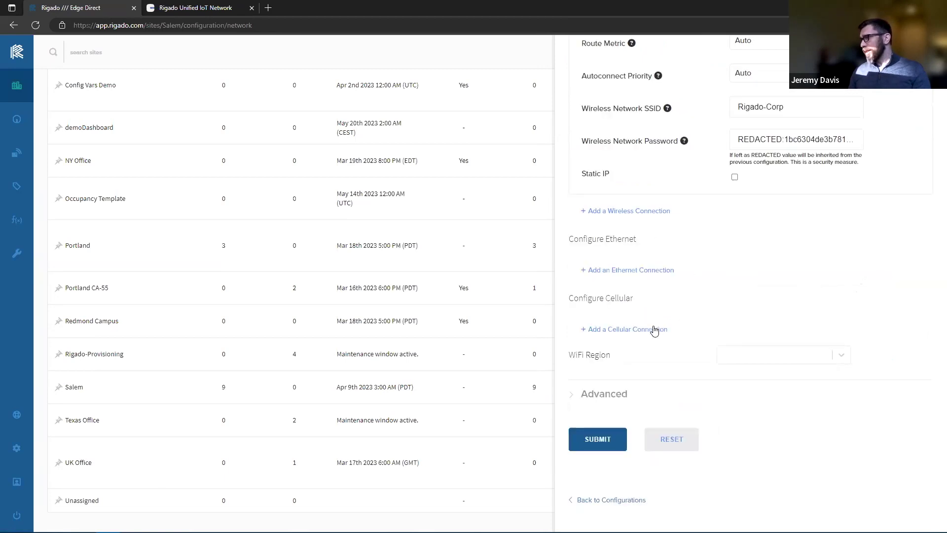
Set the WiFi Region to Worldwide and queue the network configuration update for the scheduled maintenance window.
{"action": "scroll", "coordinate": [740, 322], "scroll_direction": "up", "scroll_amount": 1}
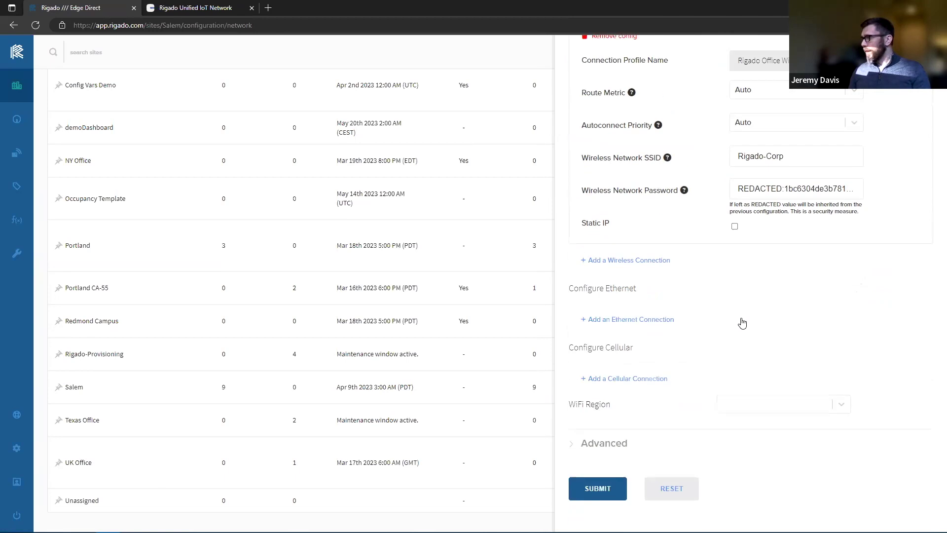
{"action": "scroll", "coordinate": [757, 385], "scroll_direction": "down", "scroll_amount": 1}
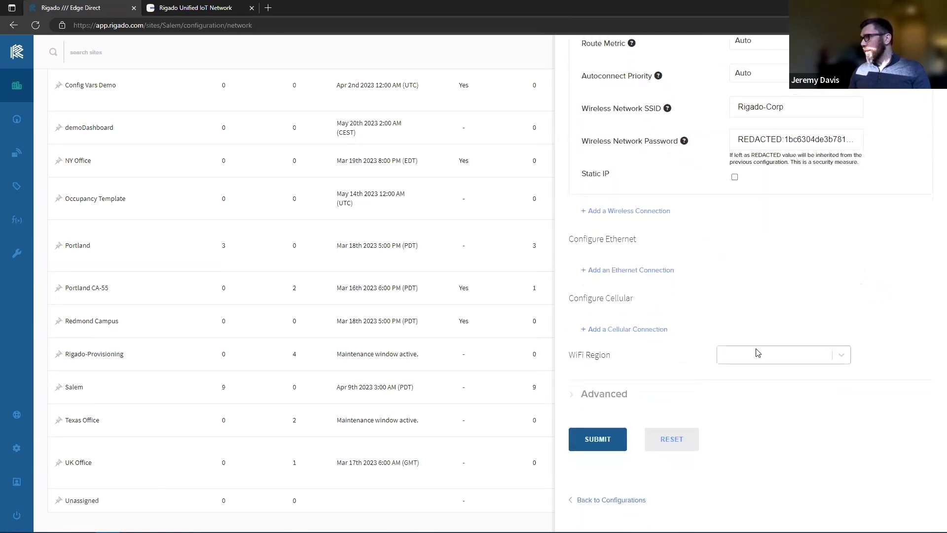
{"action": "left_click", "coordinate": [763, 356]}
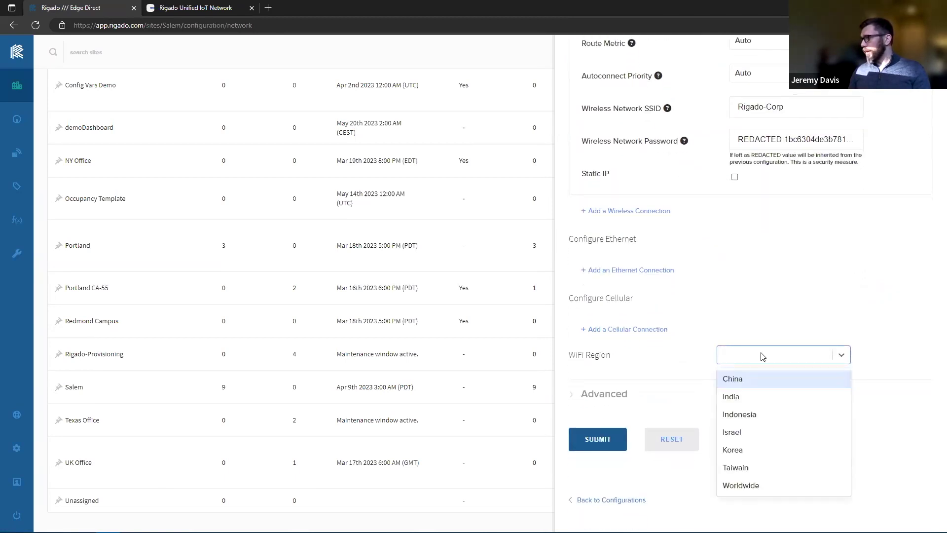
{"action": "left_click", "coordinate": [763, 484]}
{"action": "left_click", "coordinate": [595, 441]}
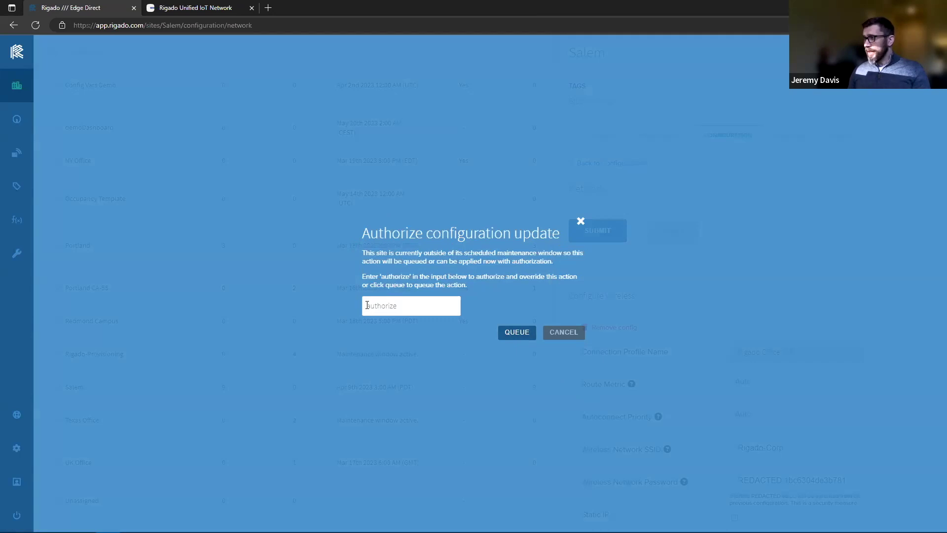
{"action": "left_click", "coordinate": [518, 333]}
{"action": "scroll", "coordinate": [770, 279], "scroll_direction": "up", "scroll_amount": 5}
{"action": "scroll", "coordinate": [770, 284], "scroll_direction": "up", "scroll_amount": 2}
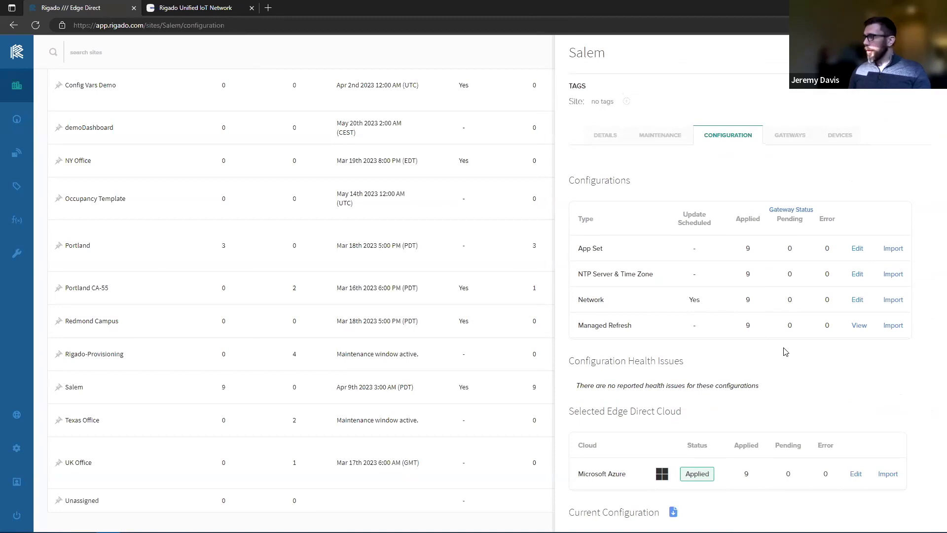
Review Salem's selected cloud and configuration variables, and expand the current Network configuration to inspect its contents.
{"action": "scroll", "coordinate": [785, 306], "scroll_direction": "down", "scroll_amount": 2}
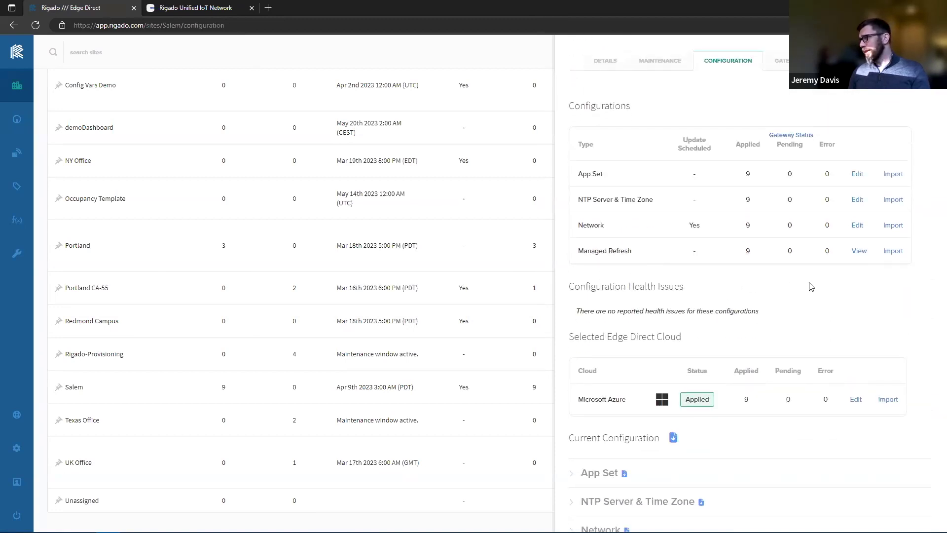
{"action": "scroll", "coordinate": [811, 287], "scroll_direction": "down", "scroll_amount": 3}
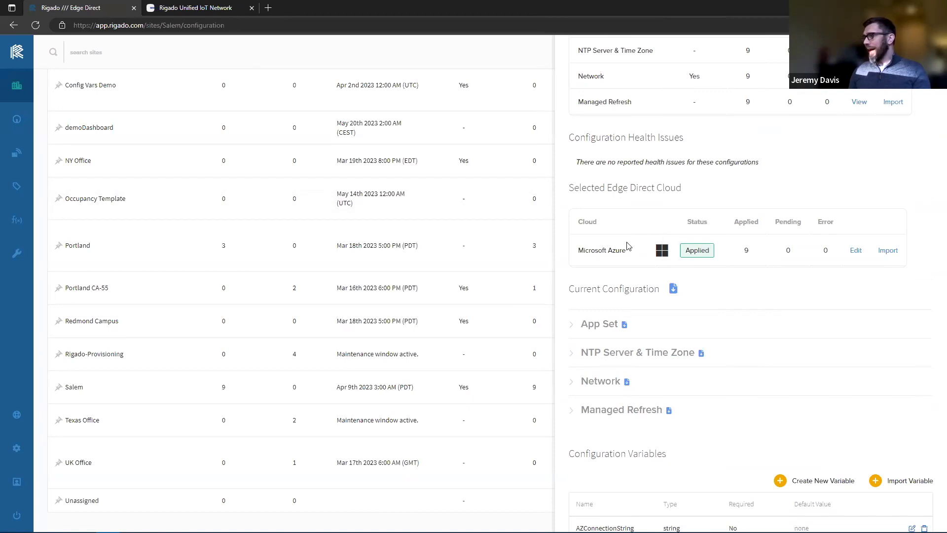
{"action": "scroll", "coordinate": [778, 274], "scroll_direction": "down", "scroll_amount": 3}
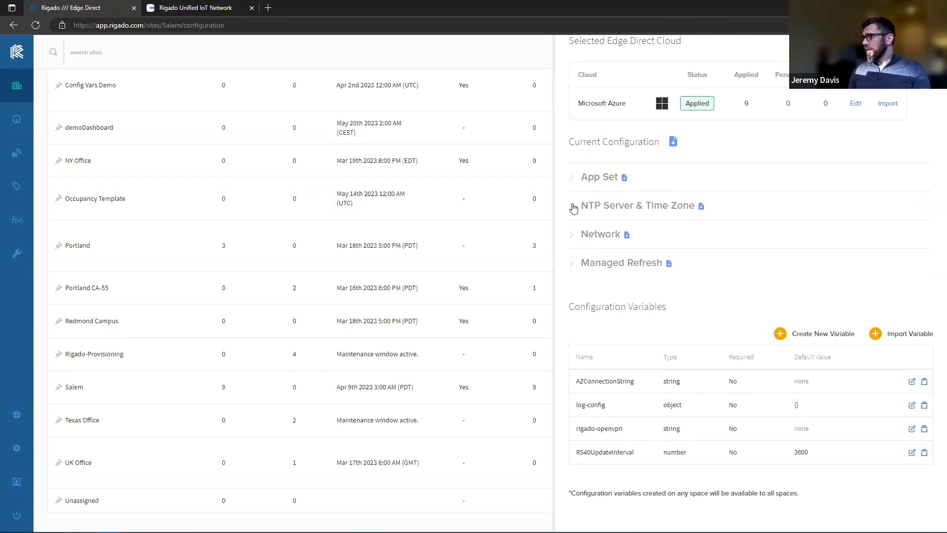
{"action": "scroll", "coordinate": [740, 212], "scroll_direction": "up", "scroll_amount": 2}
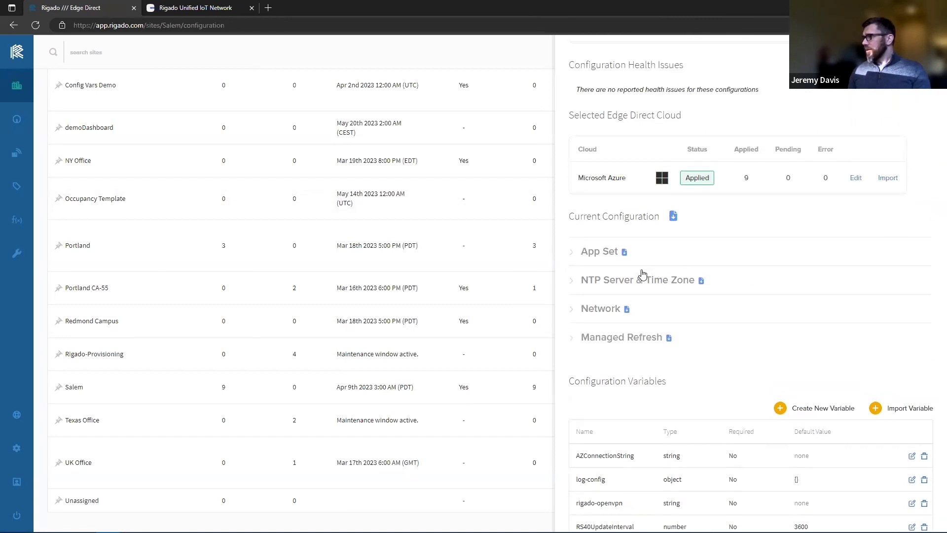
{"action": "left_click", "coordinate": [571, 313]}
{"action": "scroll", "coordinate": [710, 266], "scroll_direction": "down", "scroll_amount": 2}
{"action": "scroll", "coordinate": [655, 272], "scroll_direction": "down", "scroll_amount": 1}
{"action": "scroll", "coordinate": [678, 278], "scroll_direction": "up", "scroll_amount": 2}
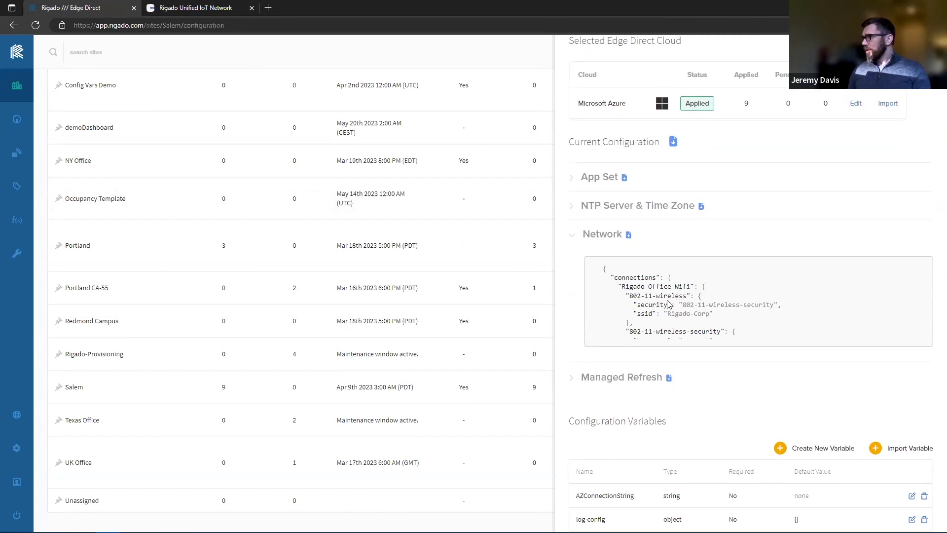
Review the rest of Salem's current Network configuration and collapse its contents.
{"action": "scroll", "coordinate": [740, 328], "scroll_direction": "down", "scroll_amount": 2}
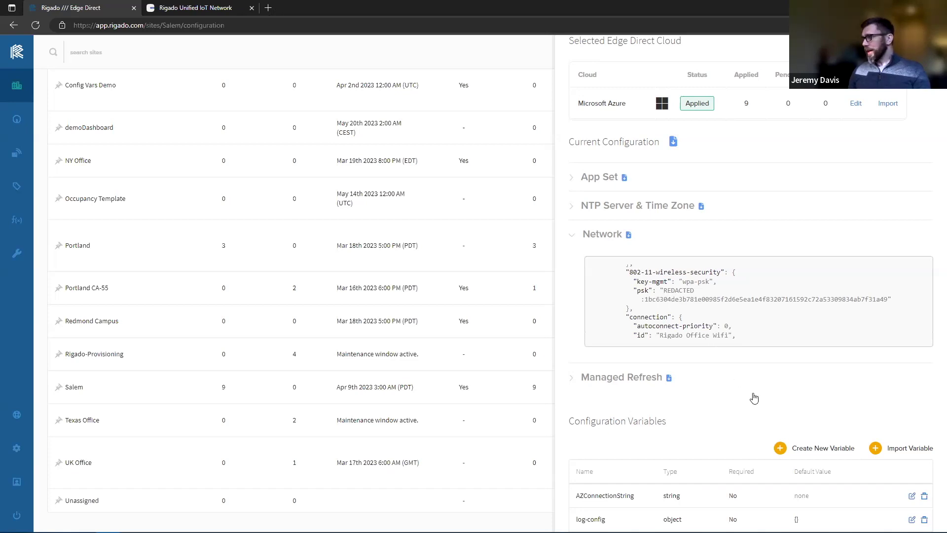
{"action": "left_click", "coordinate": [750, 378]}
{"action": "left_click", "coordinate": [635, 377]}
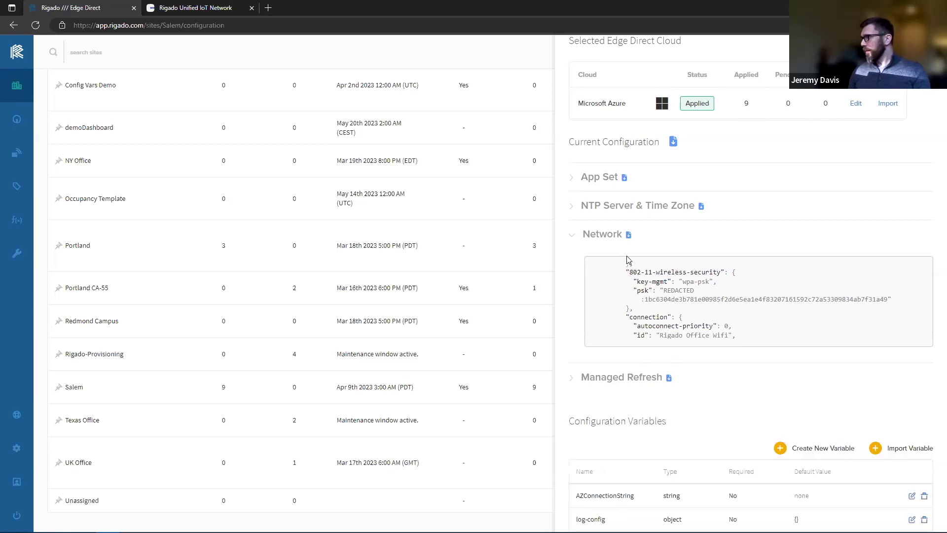
{"action": "left_click", "coordinate": [612, 244]}
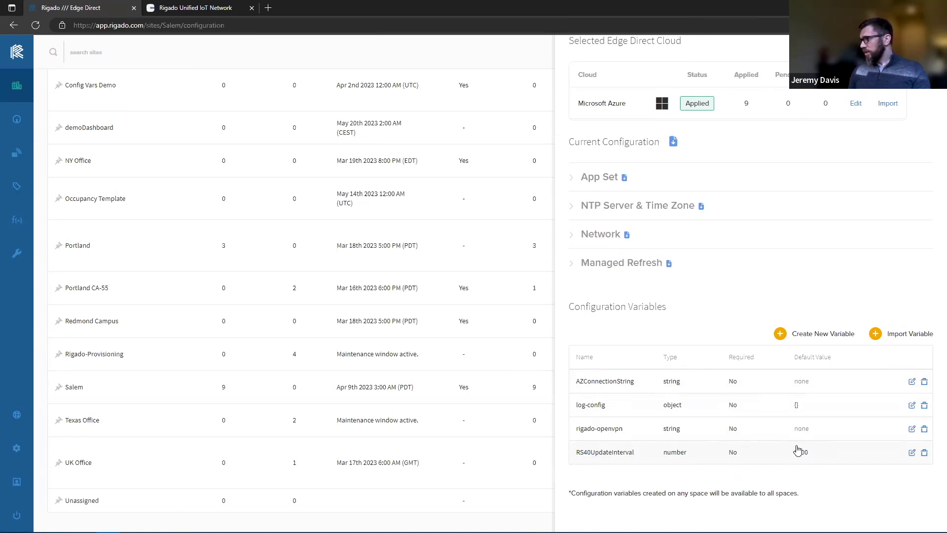
Review the gateways assigned to Salem and sort the site's full device list by status.
{"action": "scroll", "coordinate": [829, 435], "scroll_direction": "up", "scroll_amount": 7}
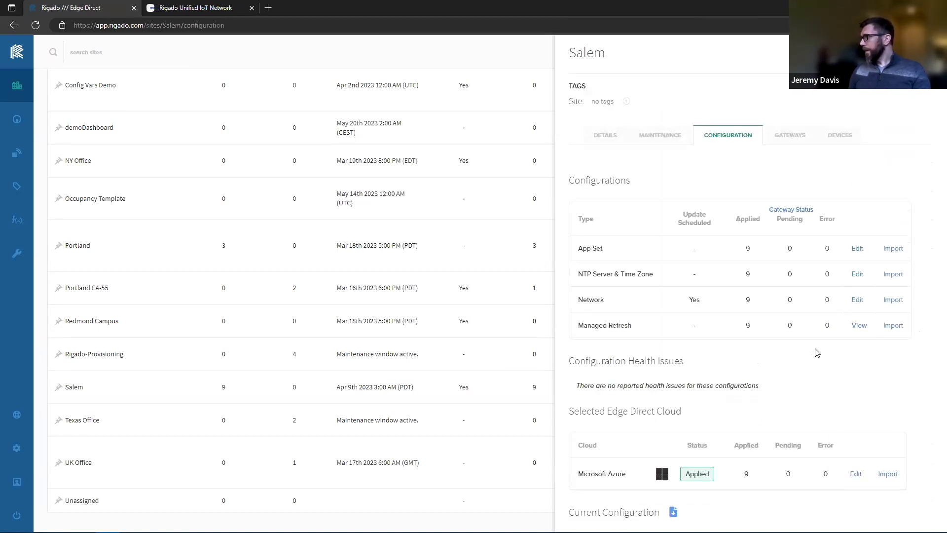
{"action": "left_click", "coordinate": [781, 140]}
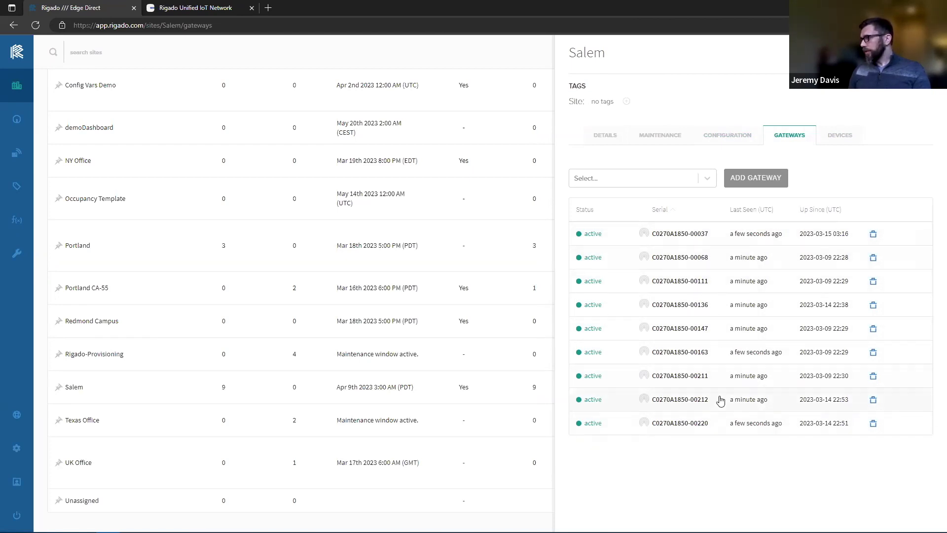
{"action": "left_click", "coordinate": [839, 137]}
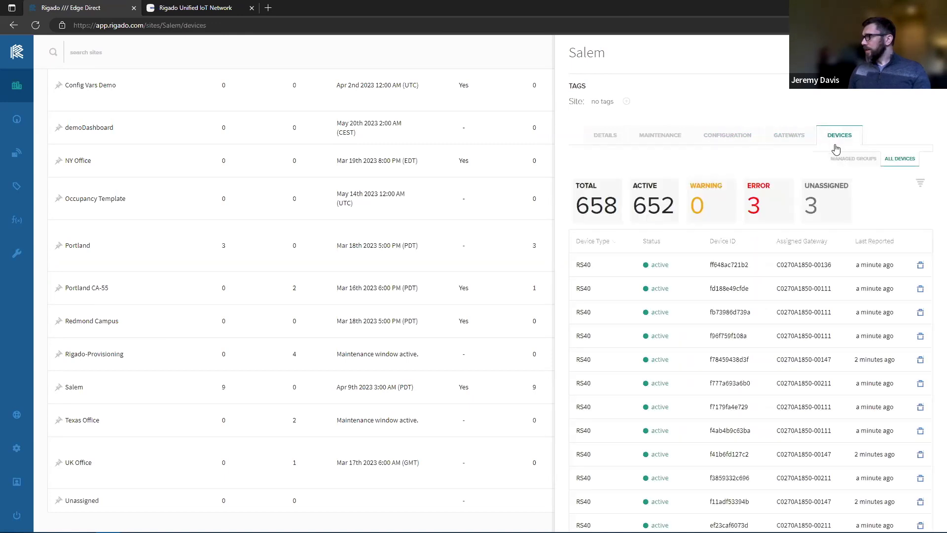
{"action": "scroll", "coordinate": [700, 157], "scroll_direction": "down", "scroll_amount": 1}
{"action": "scroll", "coordinate": [660, 144], "scroll_direction": "up", "scroll_amount": 2}
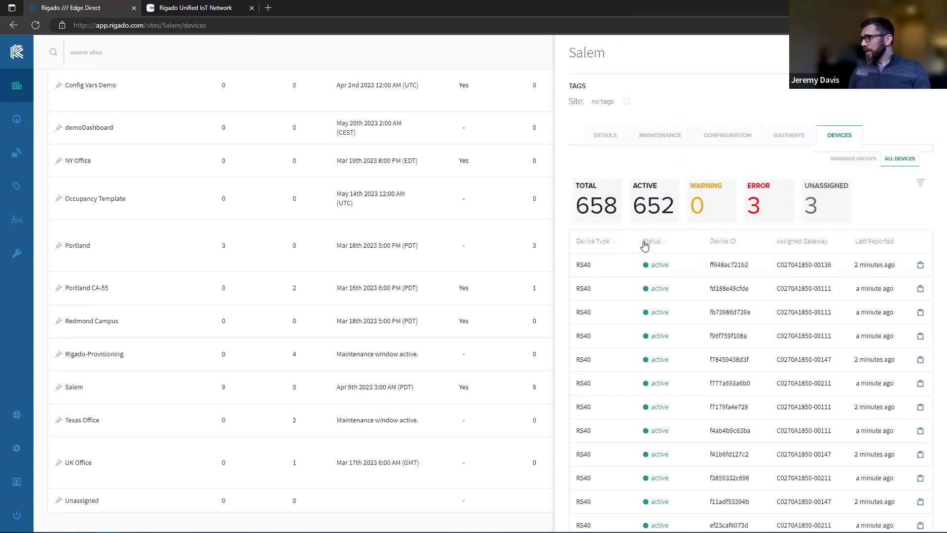
{"action": "left_click", "coordinate": [661, 245]}
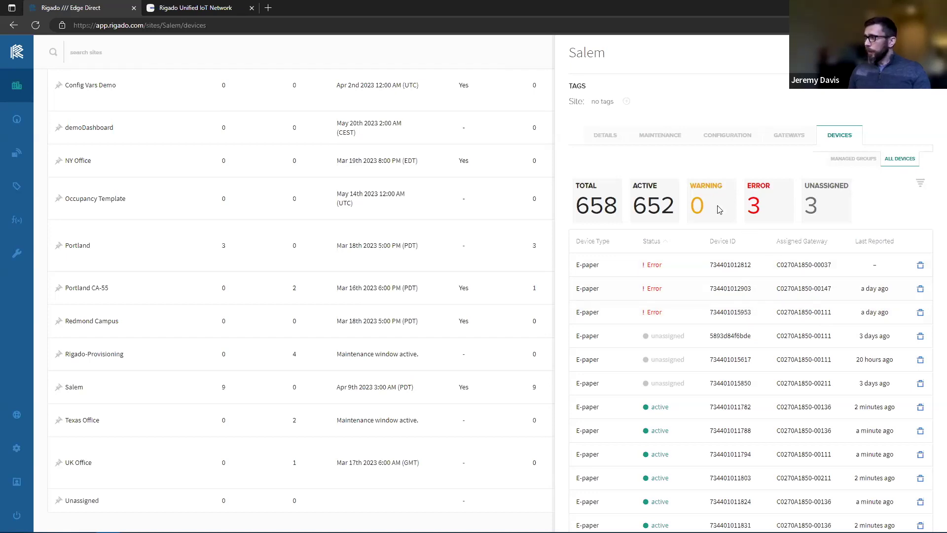
{"action": "left_click", "coordinate": [600, 141]}
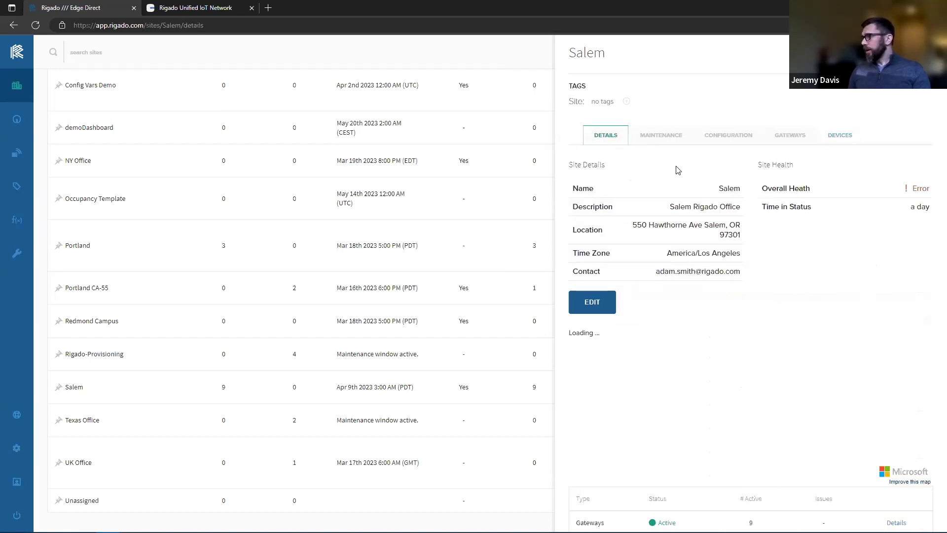
{"action": "scroll", "coordinate": [676, 173], "scroll_direction": "down", "scroll_amount": 5}
{"action": "scroll", "coordinate": [707, 370], "scroll_direction": "down", "scroll_amount": 2}
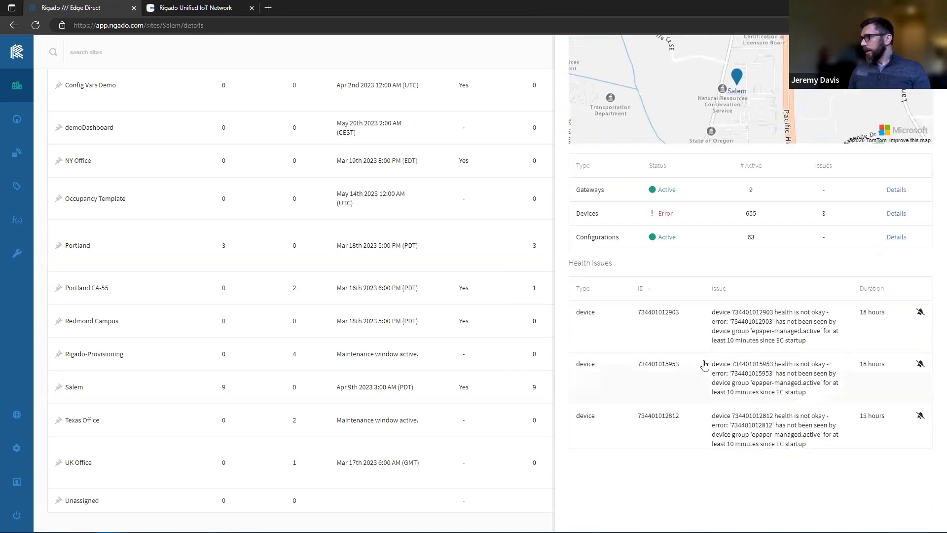
{"action": "left_click", "coordinate": [687, 434]}
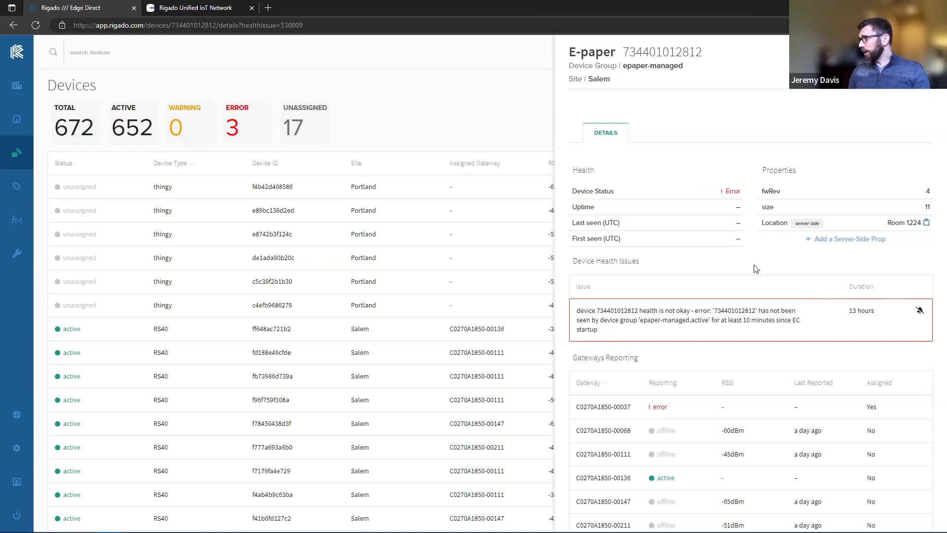
{"action": "scroll", "coordinate": [758, 237], "scroll_direction": "down", "scroll_amount": 1}
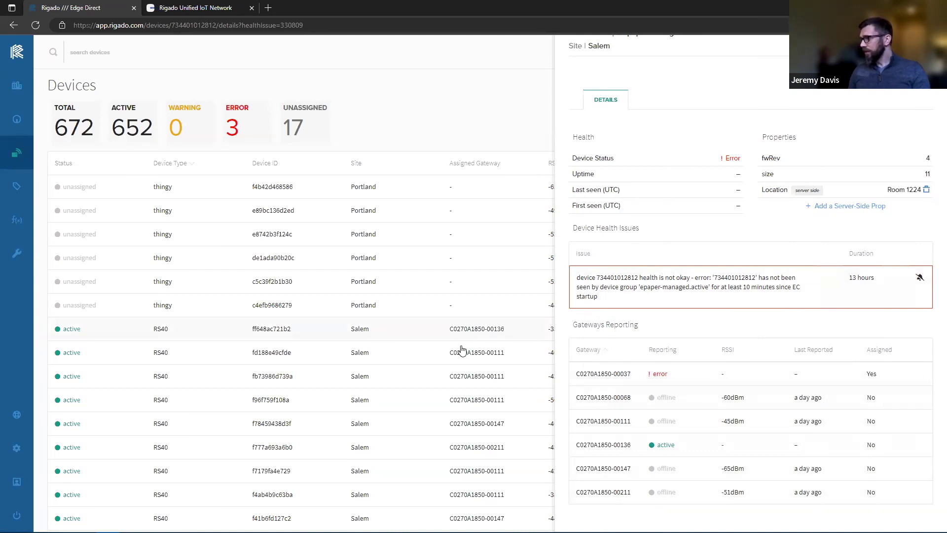
Open the details of RS40 device ff648ac721b2 and sort its reporting gateways so the assigned one comes first.
{"action": "left_click", "coordinate": [311, 330]}
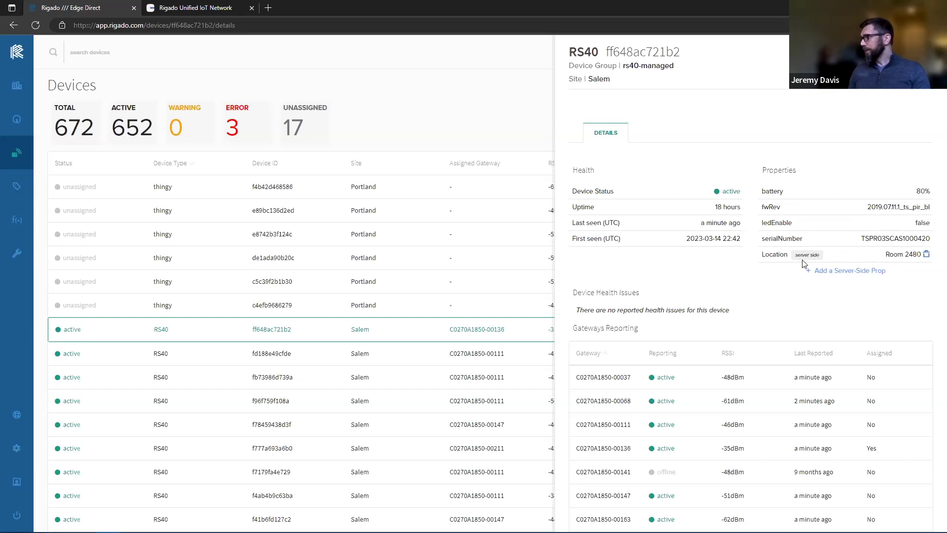
{"action": "scroll", "coordinate": [803, 263], "scroll_direction": "down", "scroll_amount": 3}
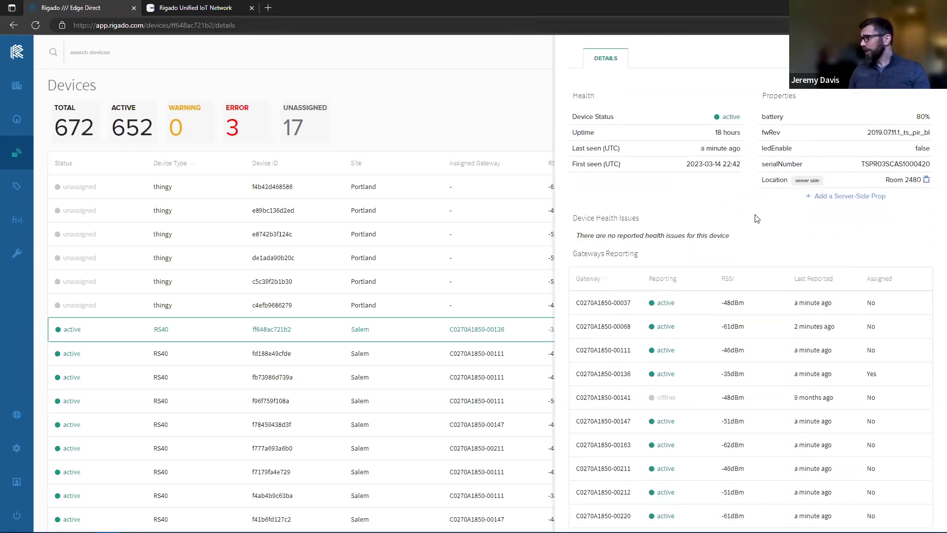
{"action": "scroll", "coordinate": [757, 220], "scroll_direction": "down", "scroll_amount": 1}
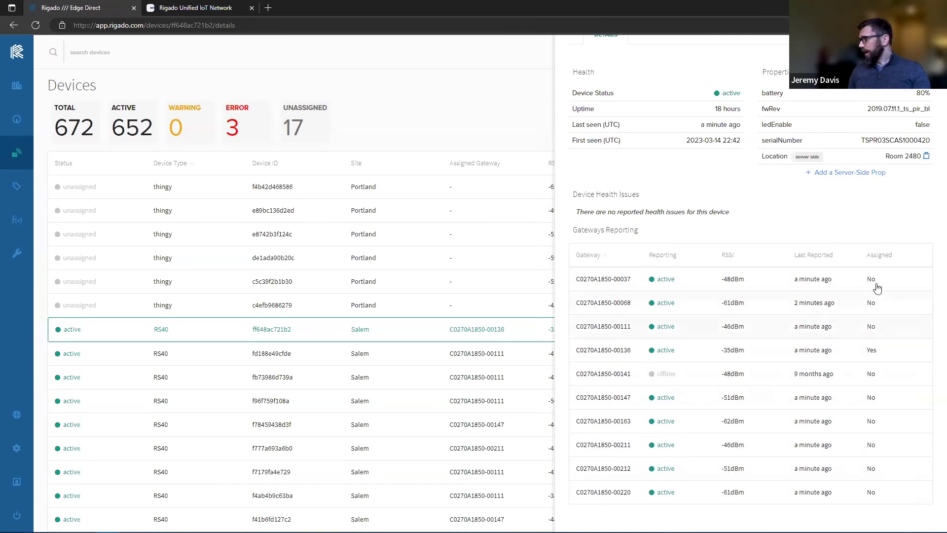
{"action": "left_click", "coordinate": [880, 255]}
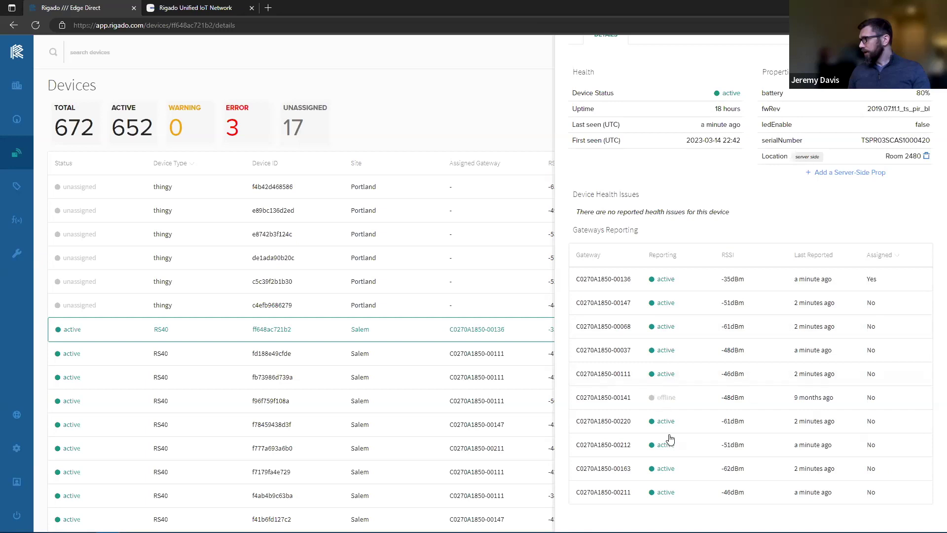
Open gateway C0270A1850-00037 from the full gateway list and review its performance charts, site and tags.
{"action": "left_click", "coordinate": [13, 120]}
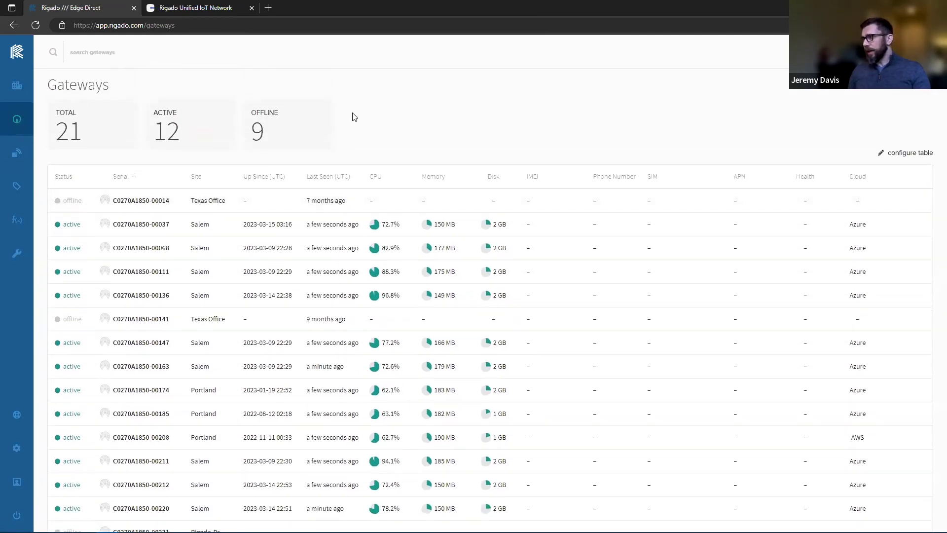
{"action": "left_click", "coordinate": [144, 232]}
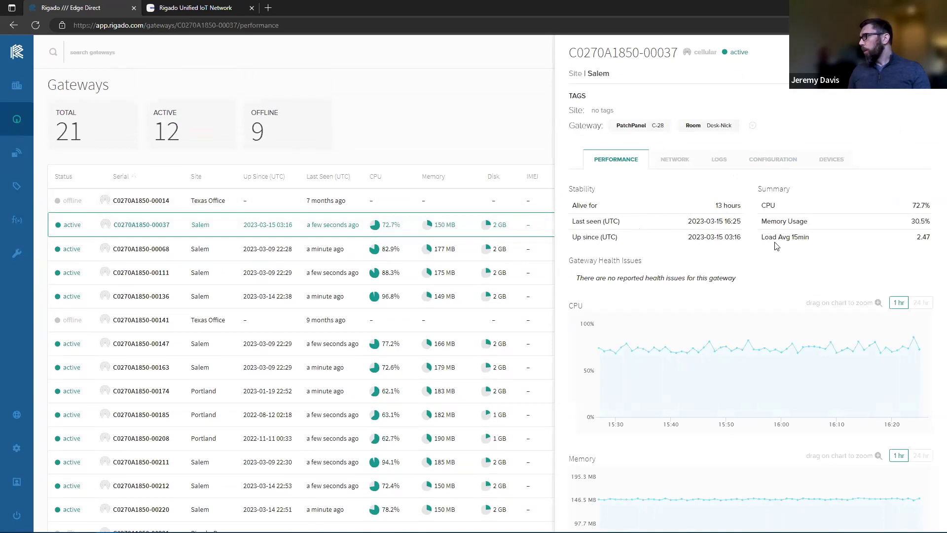
{"action": "scroll", "coordinate": [755, 232], "scroll_direction": "down", "scroll_amount": 3}
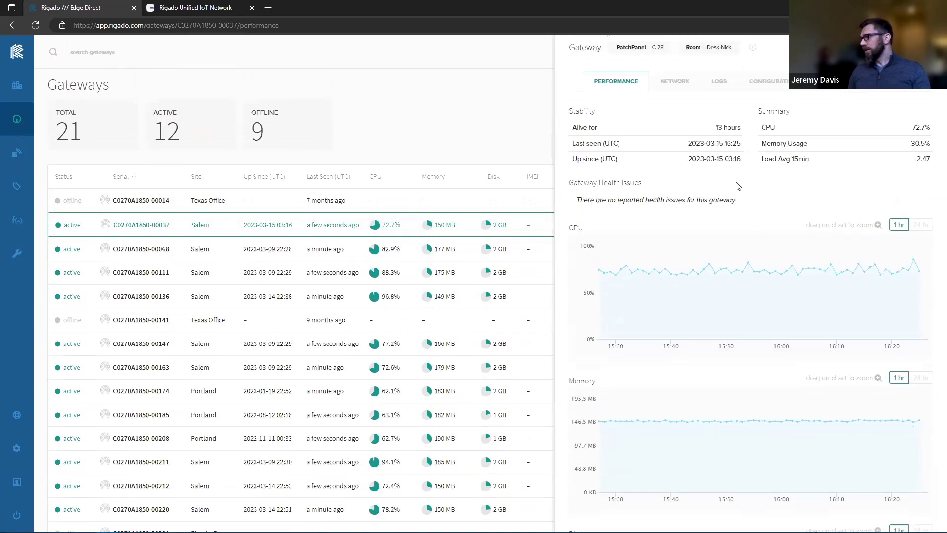
{"action": "scroll", "coordinate": [725, 406], "scroll_direction": "up", "scroll_amount": 3}
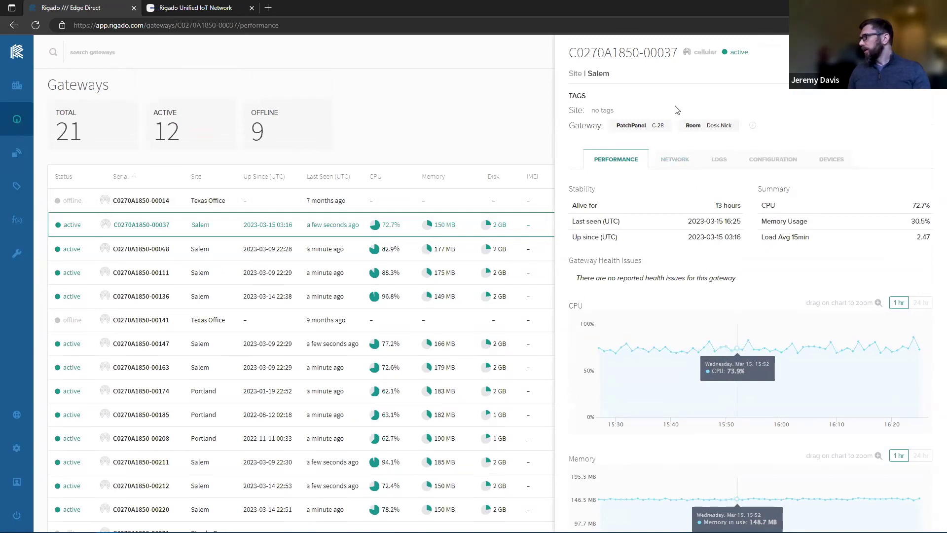
{"action": "mouse_move", "coordinate": [628, 127]}
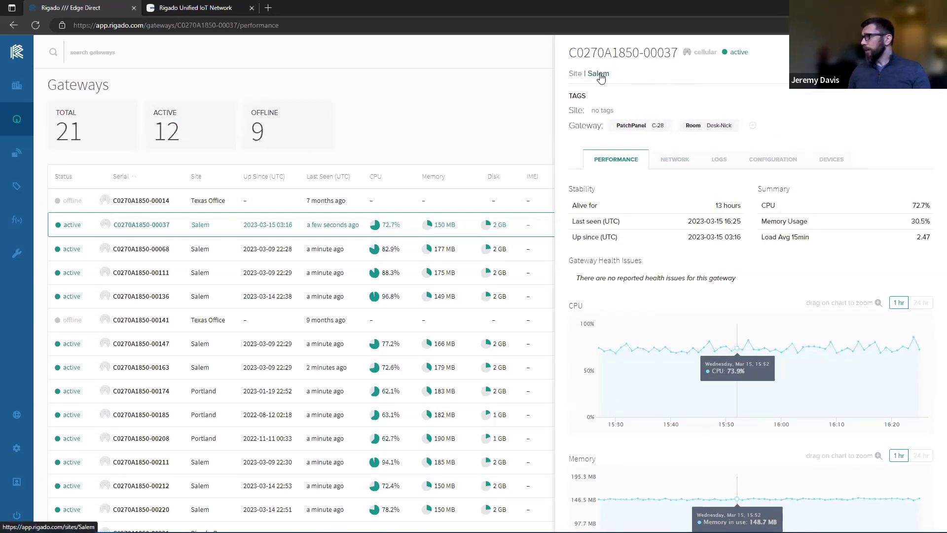
Review gateway C0270A1850-00037's network interfaces and connections.
{"action": "left_click", "coordinate": [679, 165]}
{"action": "scroll", "coordinate": [772, 148], "scroll_direction": "down", "scroll_amount": 1}
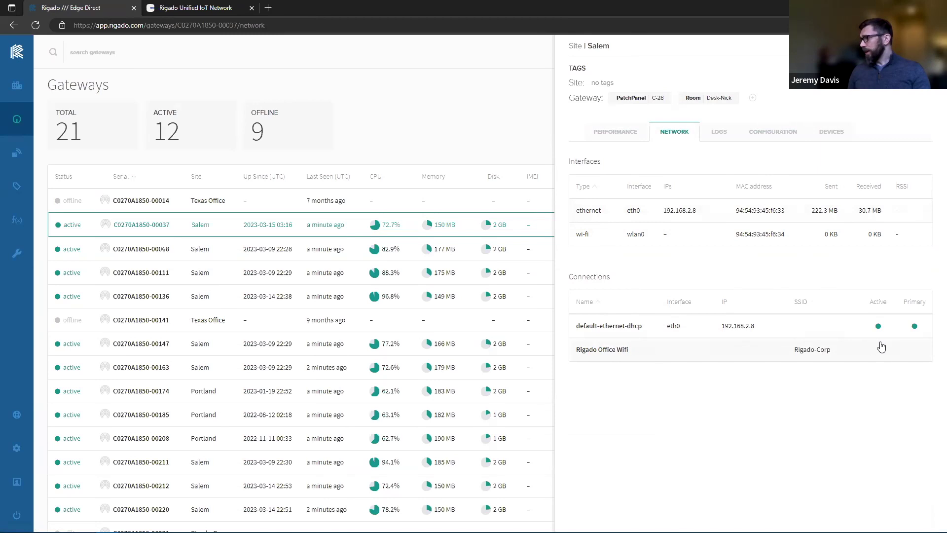
{"action": "scroll", "coordinate": [829, 293], "scroll_direction": "up", "scroll_amount": 1}
{"action": "scroll", "coordinate": [829, 293], "scroll_direction": "up", "scroll_amount": 1}
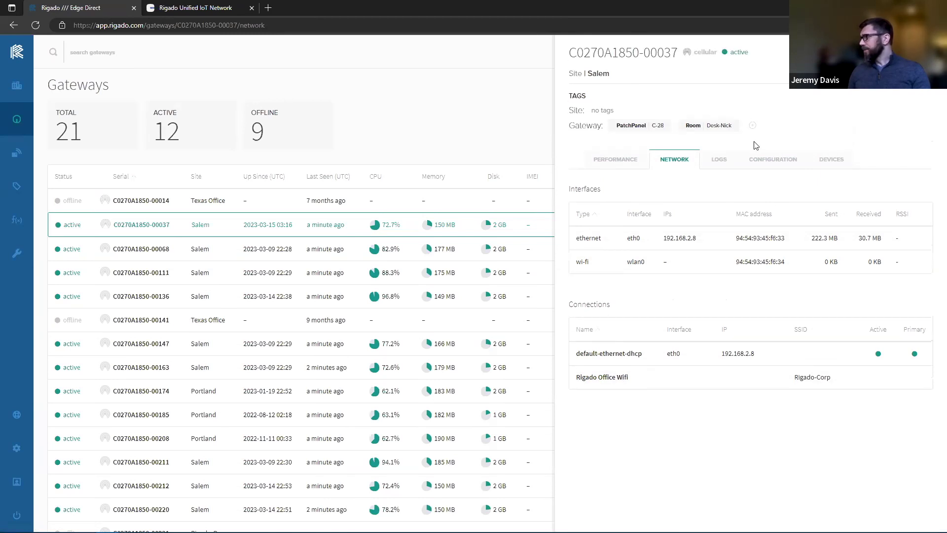
Examine the gateway's log requests and events log, including the version details of an updated app.
{"action": "left_click", "coordinate": [714, 170]}
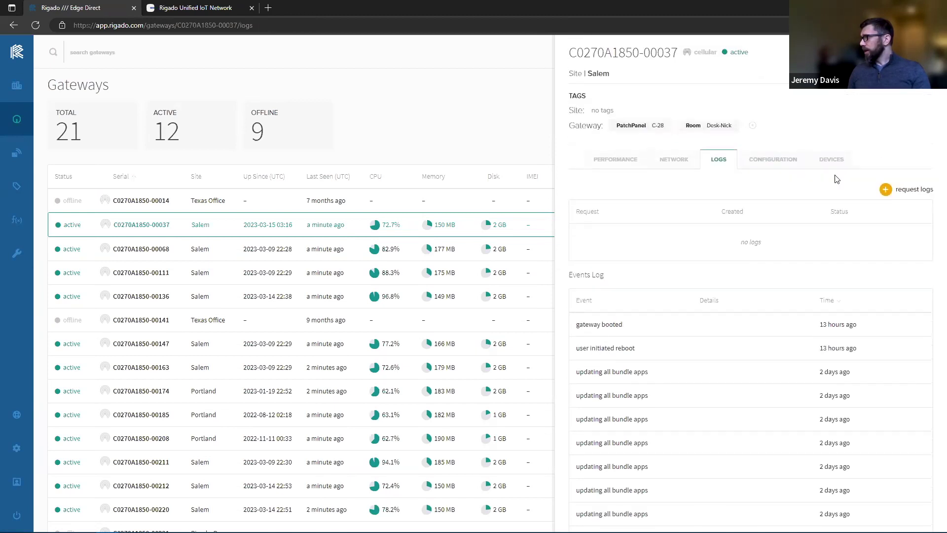
{"action": "scroll", "coordinate": [814, 163], "scroll_direction": "down", "scroll_amount": 3}
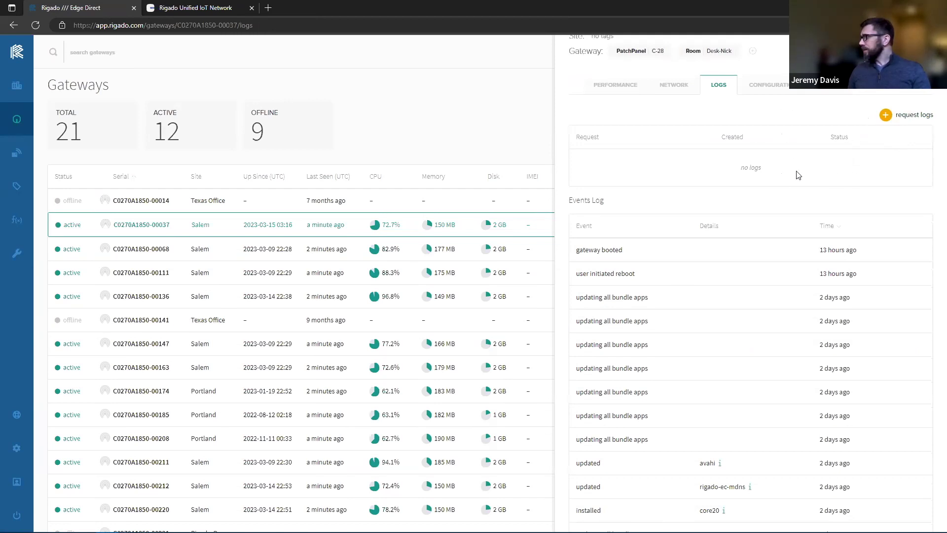
{"action": "scroll", "coordinate": [920, 173], "scroll_direction": "up", "scroll_amount": 2}
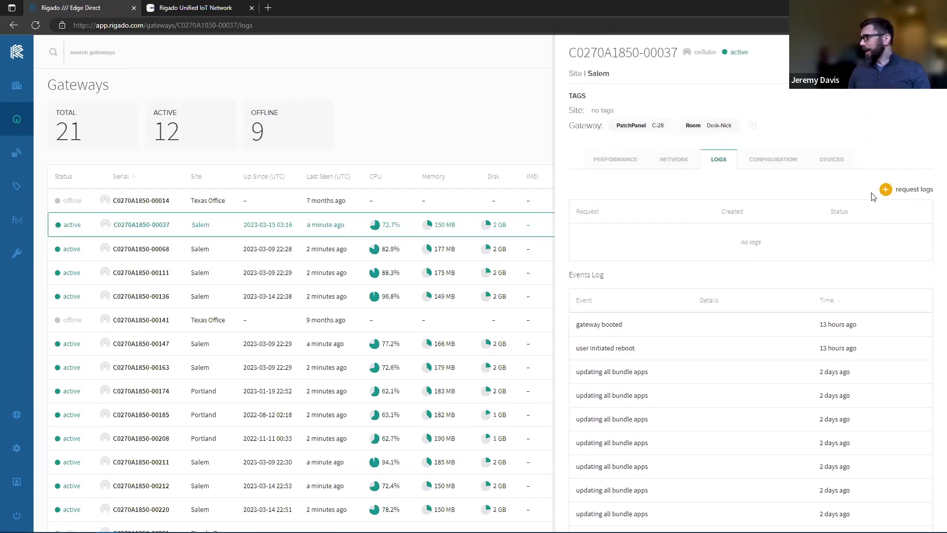
{"action": "scroll", "coordinate": [804, 231], "scroll_direction": "down", "scroll_amount": 2}
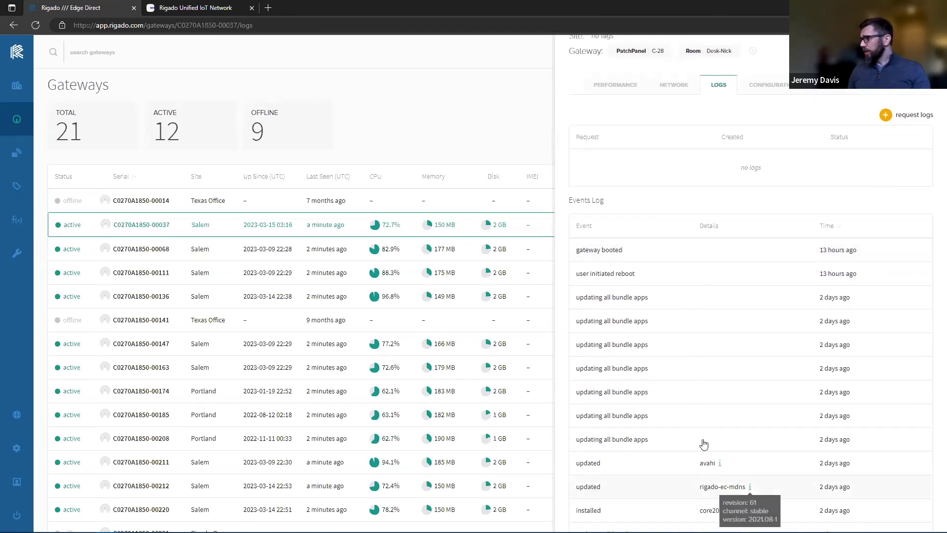
{"action": "scroll", "coordinate": [692, 247], "scroll_direction": "up", "scroll_amount": 2}
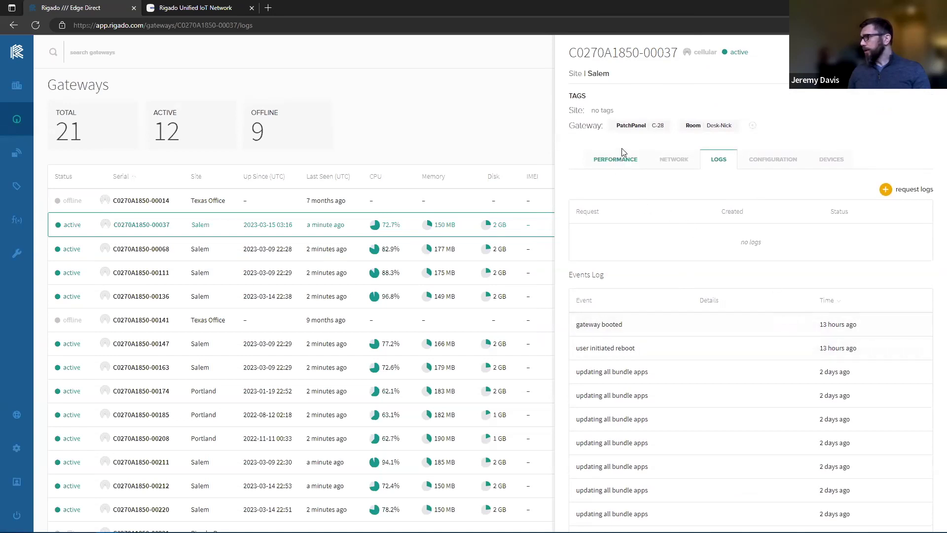
Review the gateway's applied configurations, selected cloud, current configuration sections and configuration variables.
{"action": "left_click", "coordinate": [773, 159]}
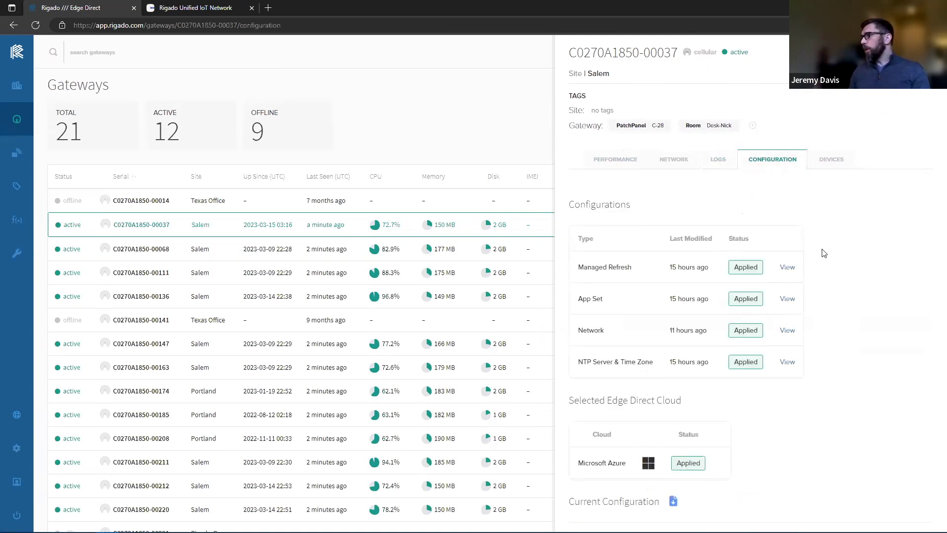
{"action": "scroll", "coordinate": [784, 290], "scroll_direction": "down", "scroll_amount": 2}
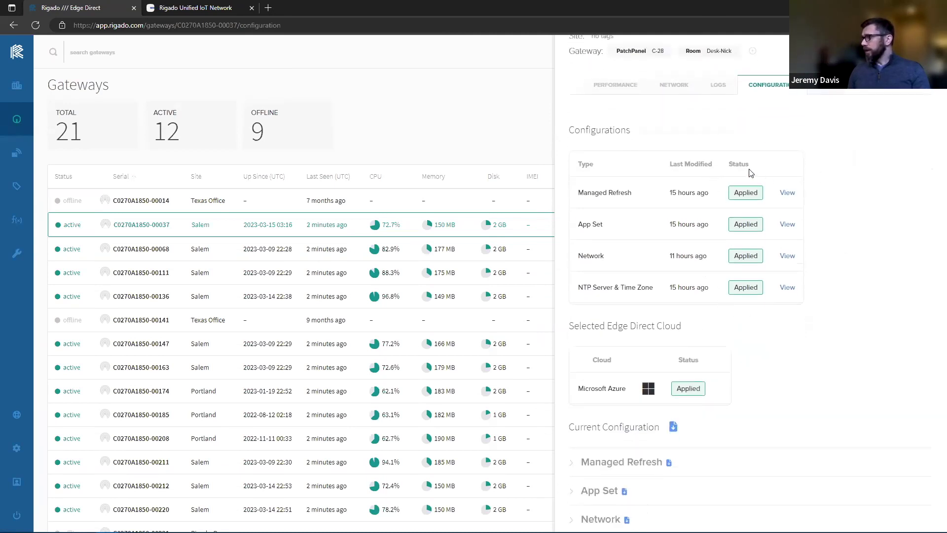
{"action": "scroll", "coordinate": [679, 263], "scroll_direction": "down", "scroll_amount": 2}
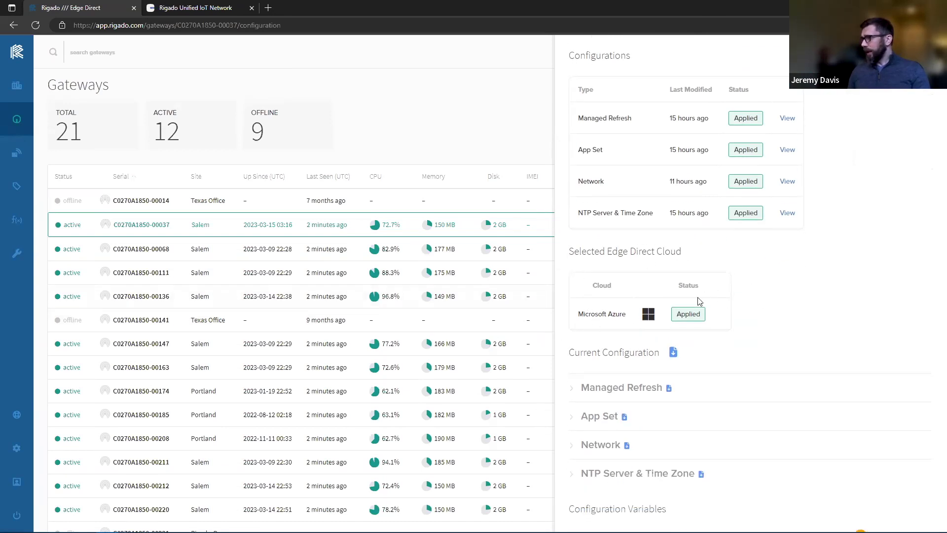
{"action": "scroll", "coordinate": [745, 290], "scroll_direction": "down", "scroll_amount": 3}
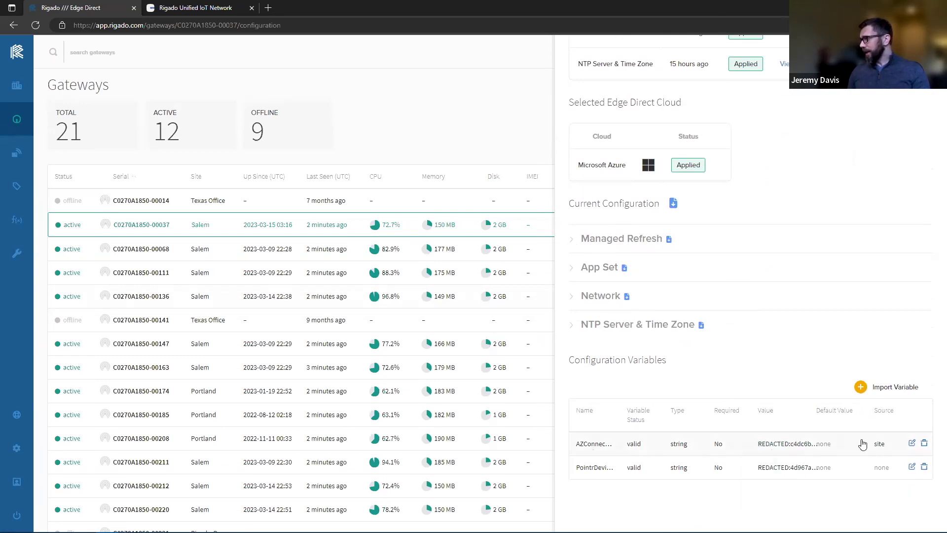
Open the gateway's AZConnectionString variable for editing, inspect its redacted value and cancel the edit.
{"action": "left_click", "coordinate": [911, 444]}
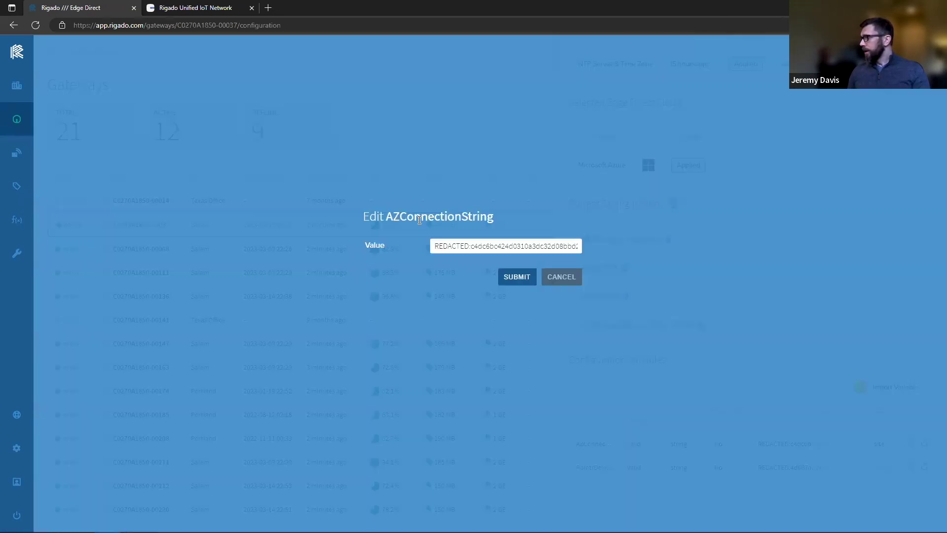
{"action": "left_click_drag", "start_coordinate": [435, 242], "coordinate": [572, 249]}
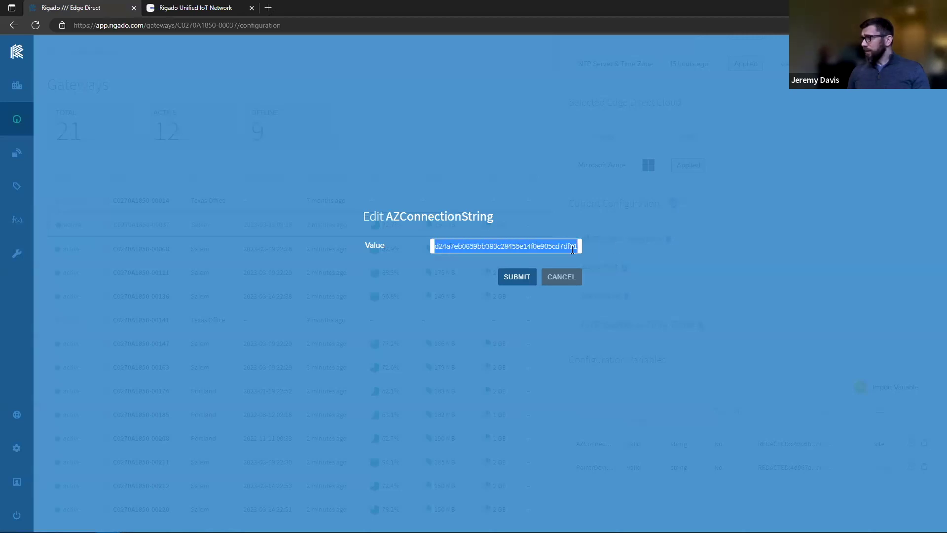
{"action": "left_click", "coordinate": [560, 278]}
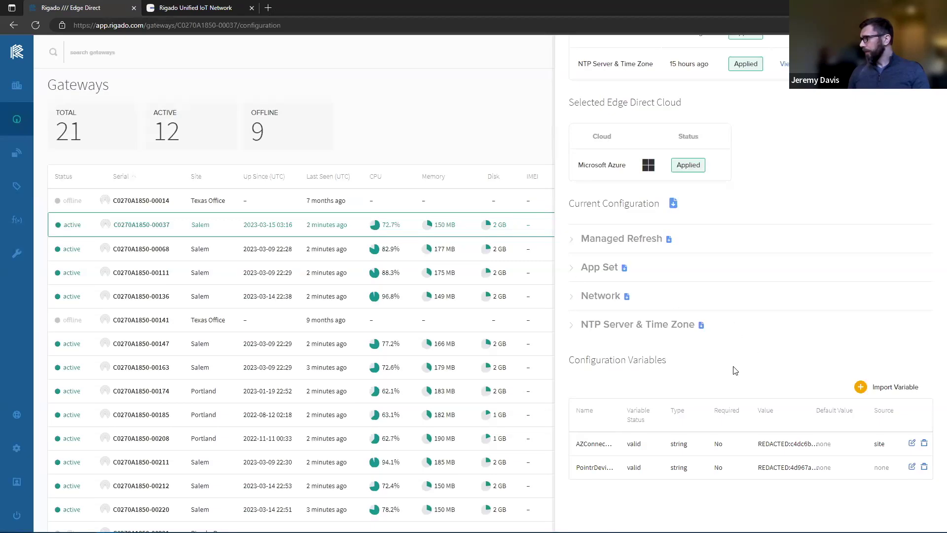
Review the gateway's assigned devices, then collapse that list and examine the unassigned devices.
{"action": "scroll", "coordinate": [888, 293], "scroll_direction": "up", "scroll_amount": 6}
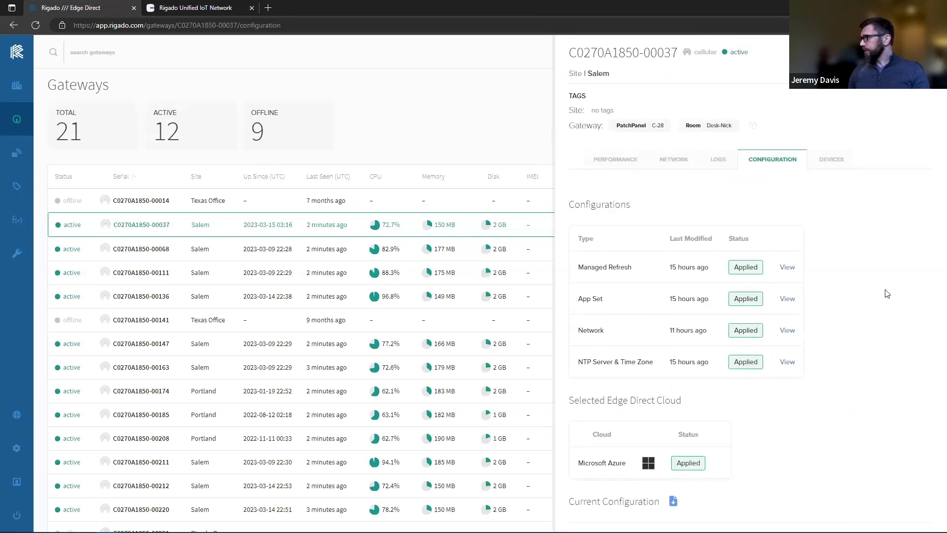
{"action": "left_click", "coordinate": [834, 163]}
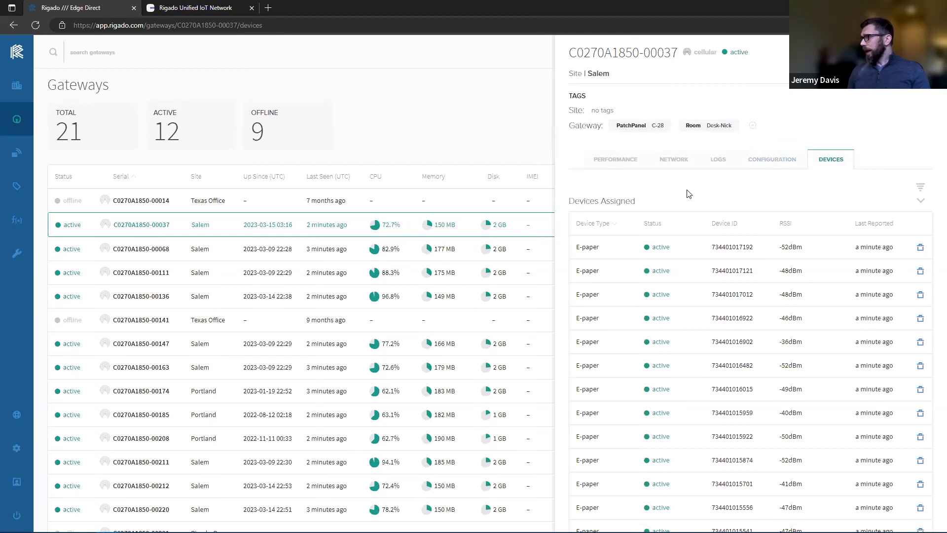
{"action": "scroll", "coordinate": [671, 207], "scroll_direction": "down", "scroll_amount": 10}
{"action": "scroll", "coordinate": [689, 321], "scroll_direction": "up", "scroll_amount": 10}
{"action": "scroll", "coordinate": [750, 278], "scroll_direction": "down", "scroll_amount": 10}
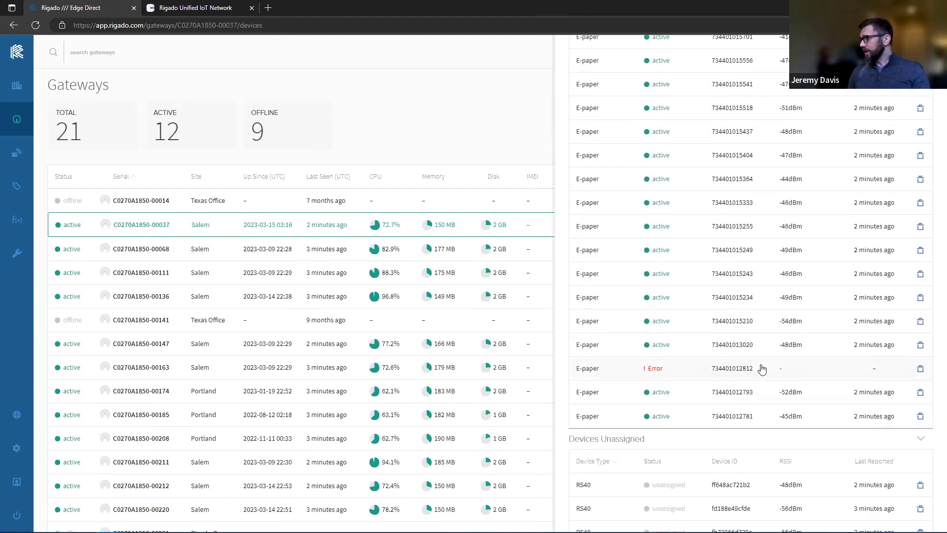
{"action": "scroll", "coordinate": [769, 368], "scroll_direction": "up", "scroll_amount": 10}
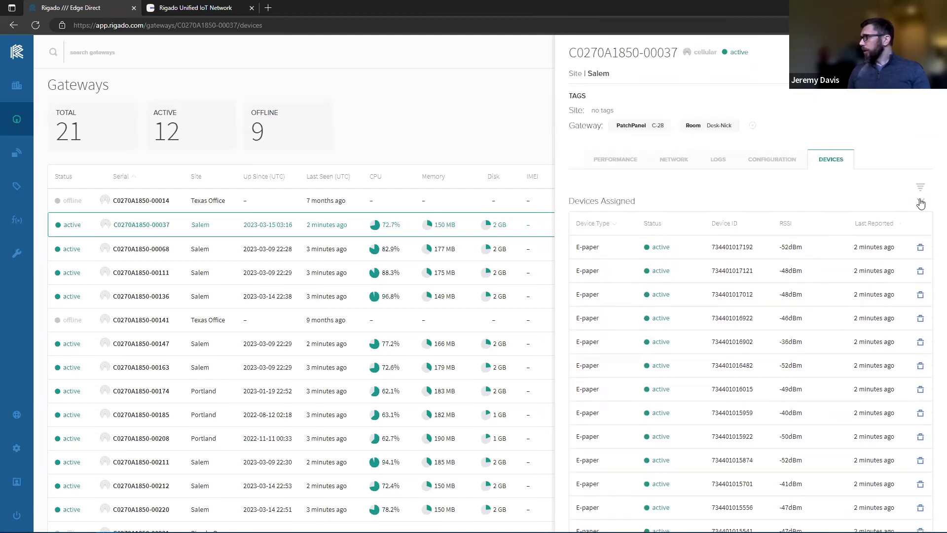
{"action": "left_click", "coordinate": [921, 202]}
{"action": "scroll", "coordinate": [700, 257], "scroll_direction": "down", "scroll_amount": 2}
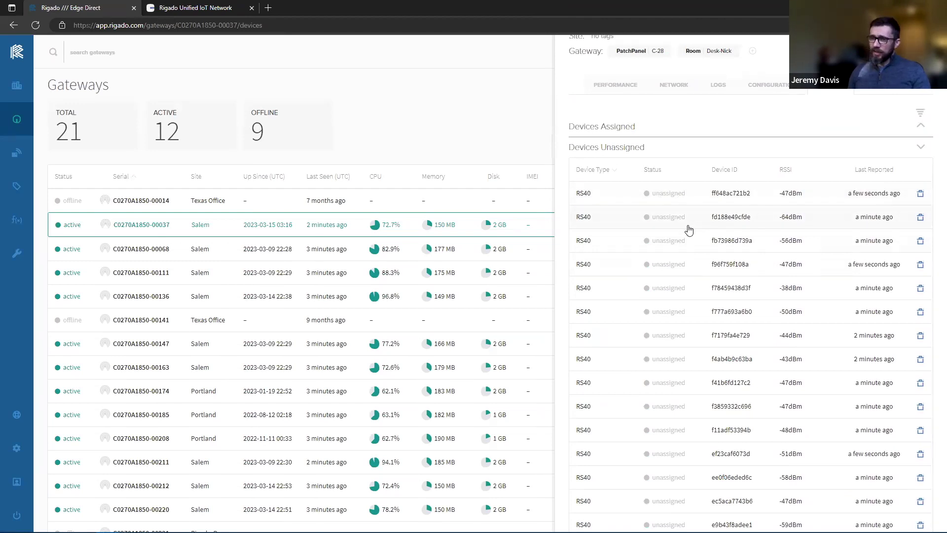
{"action": "scroll", "coordinate": [689, 230], "scroll_direction": "up", "scroll_amount": 2}
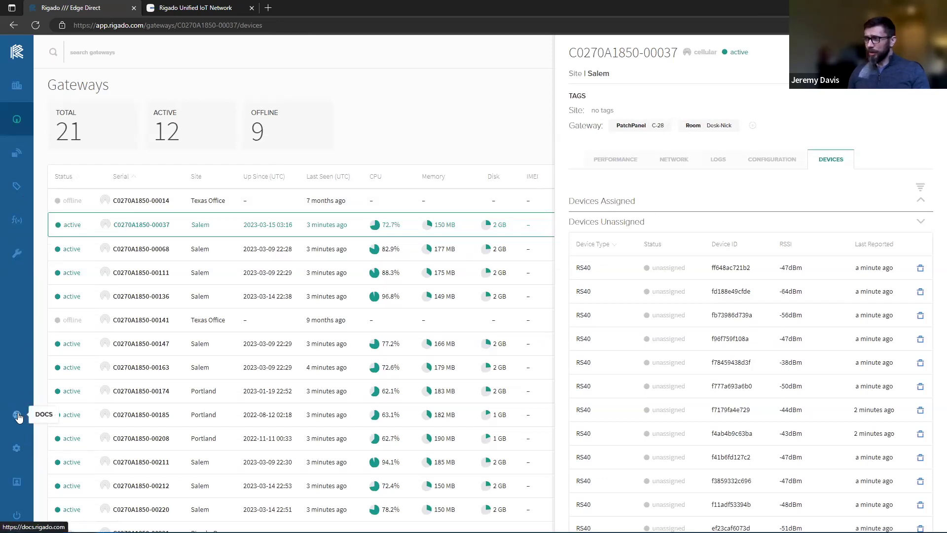
Look over the Rigado documentation and its Edge Direct API reference, then return to the Edge Direct app.
{"action": "left_click", "coordinate": [212, 7]}
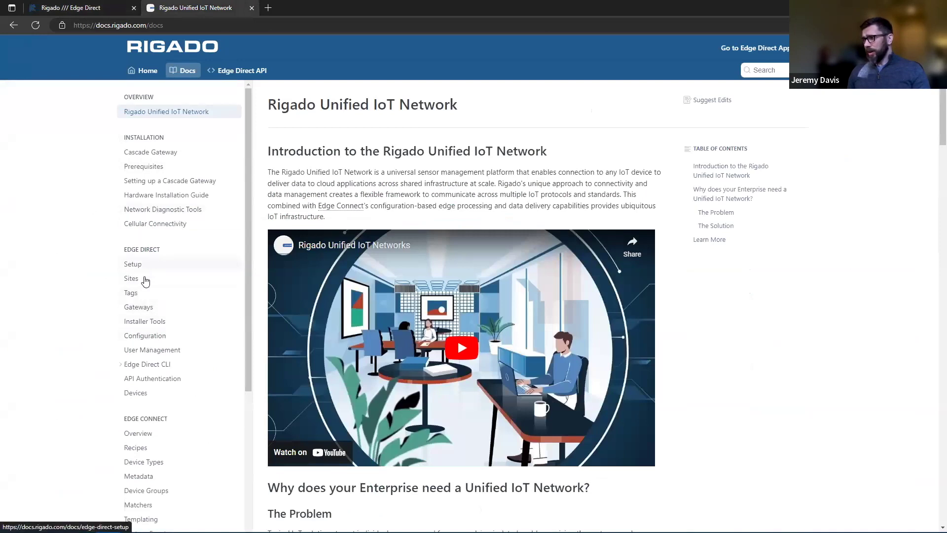
{"action": "left_click", "coordinate": [244, 72]}
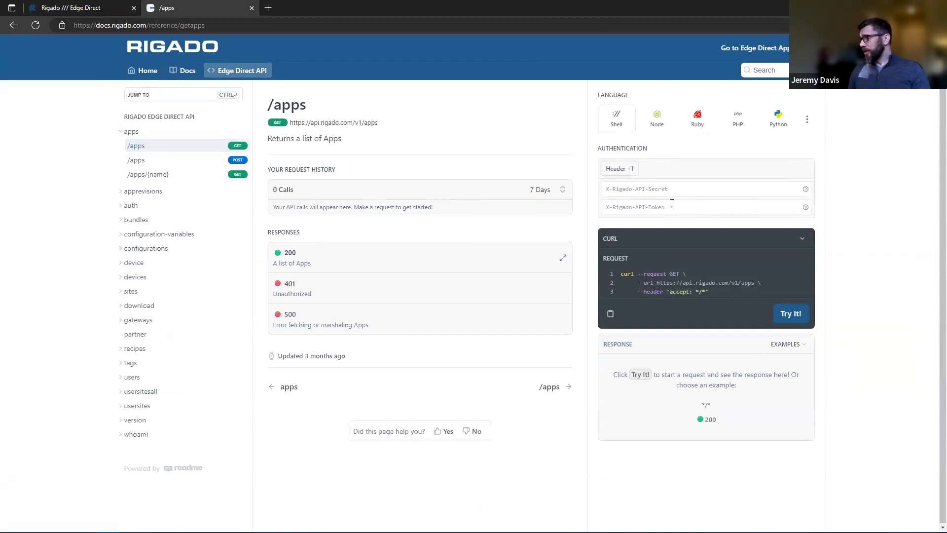
{"action": "left_click", "coordinate": [89, 6]}
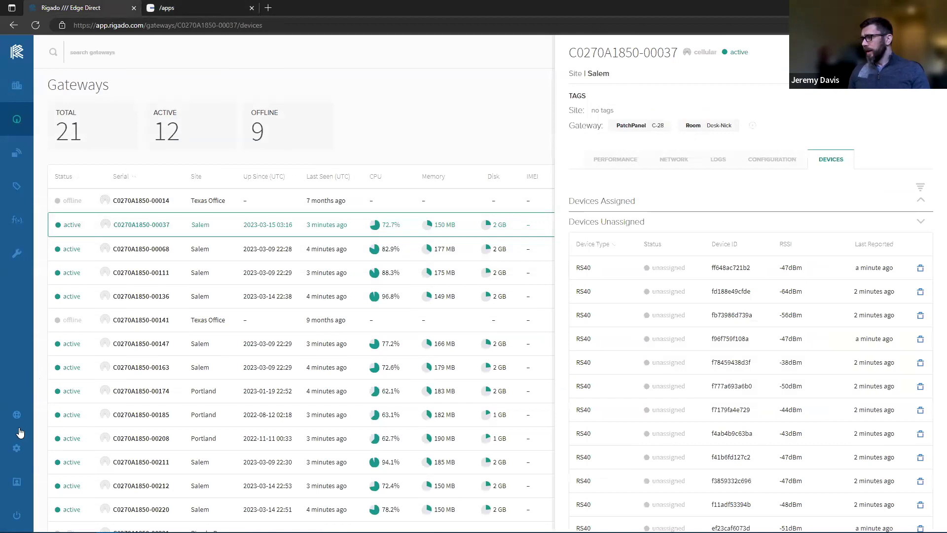
Inspect the Employee Access details of the Site Watcher limited to NY Office, including the available roles and accessible sites, and close them.
{"action": "left_click", "coordinate": [17, 447]}
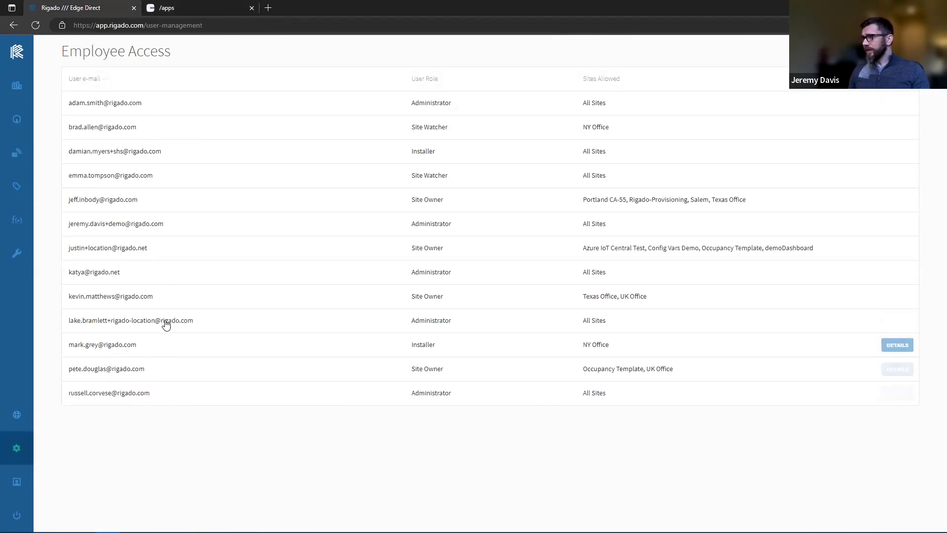
{"action": "left_click", "coordinate": [115, 130]}
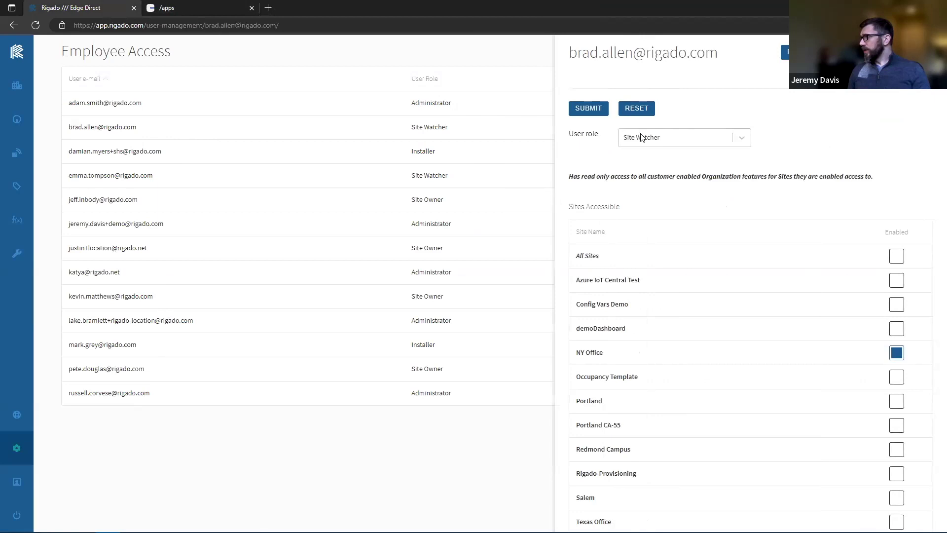
{"action": "left_click", "coordinate": [697, 140]}
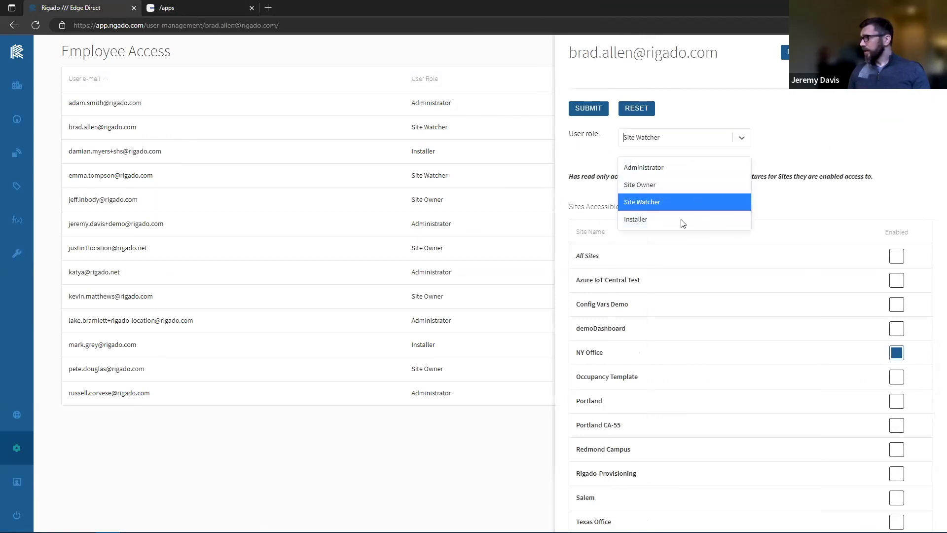
{"action": "left_click", "coordinate": [659, 201]}
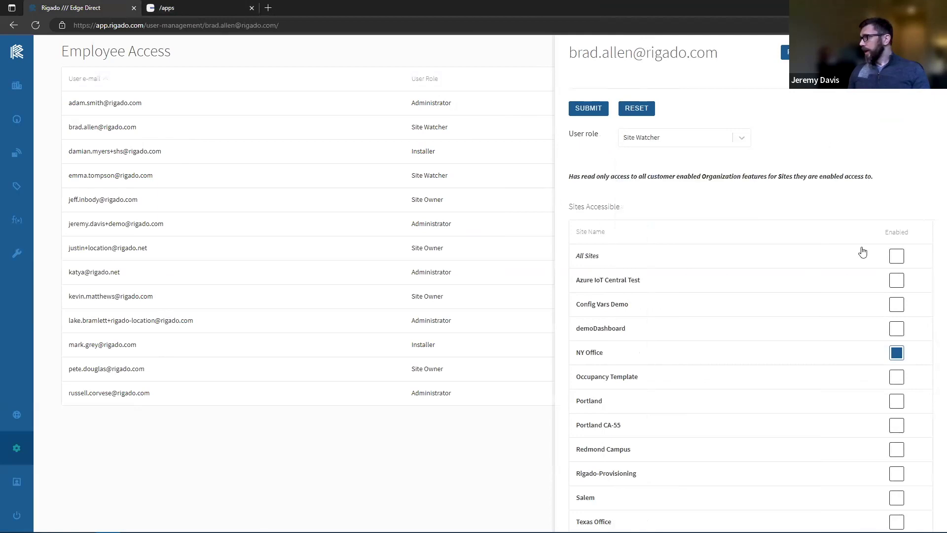
{"action": "scroll", "coordinate": [879, 381], "scroll_direction": "down", "scroll_amount": 2}
{"action": "scroll", "coordinate": [876, 354], "scroll_direction": "up", "scroll_amount": 2}
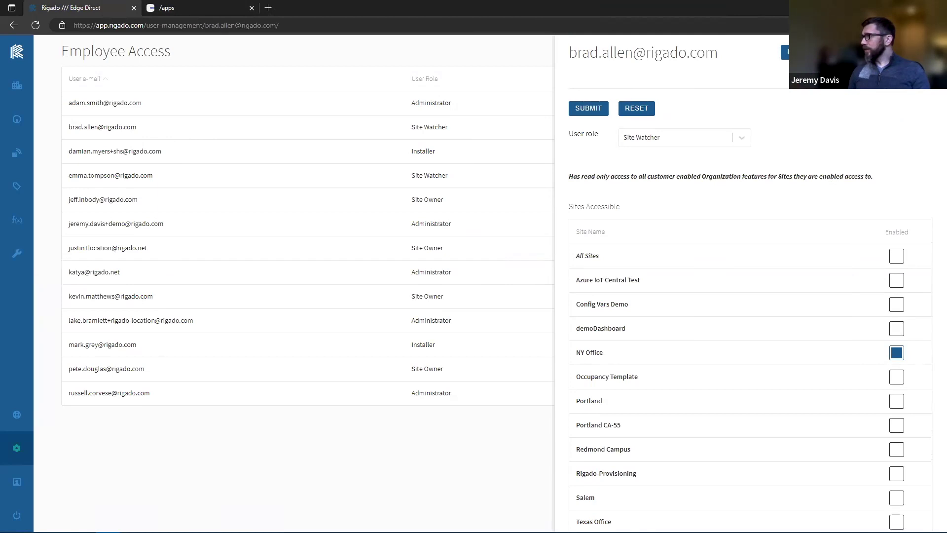
{"action": "key", "text": "Escape"}
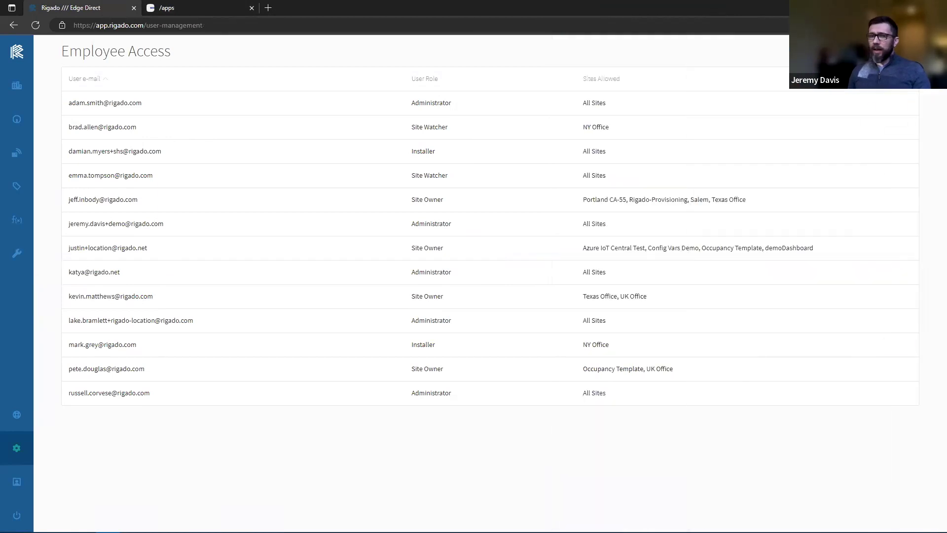